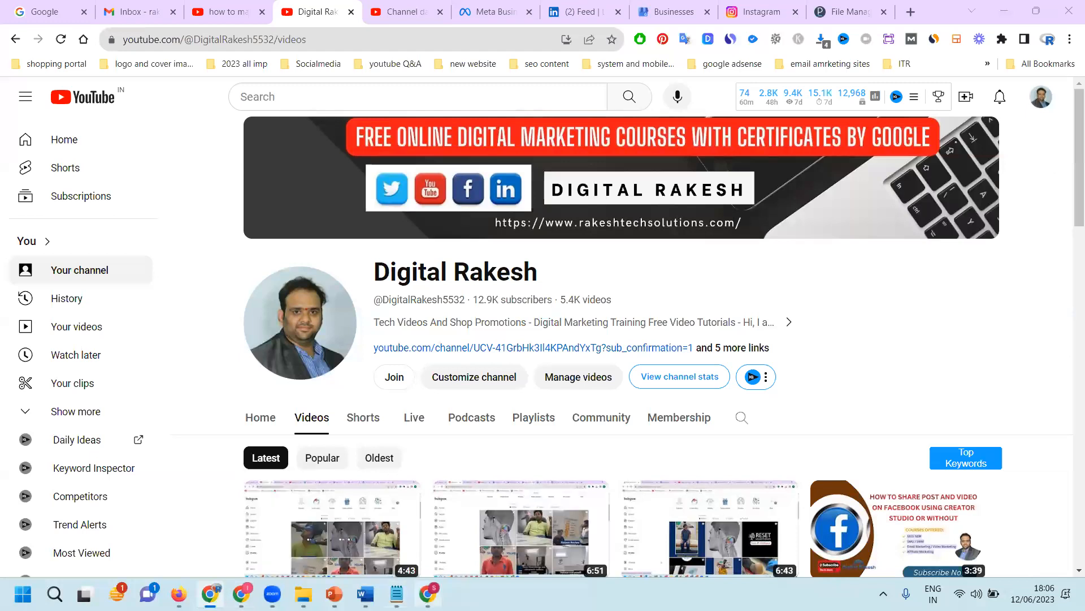
Step: Switch to the Chrome window showing the laptop shop's Instagram profile
key("alt+Tab")
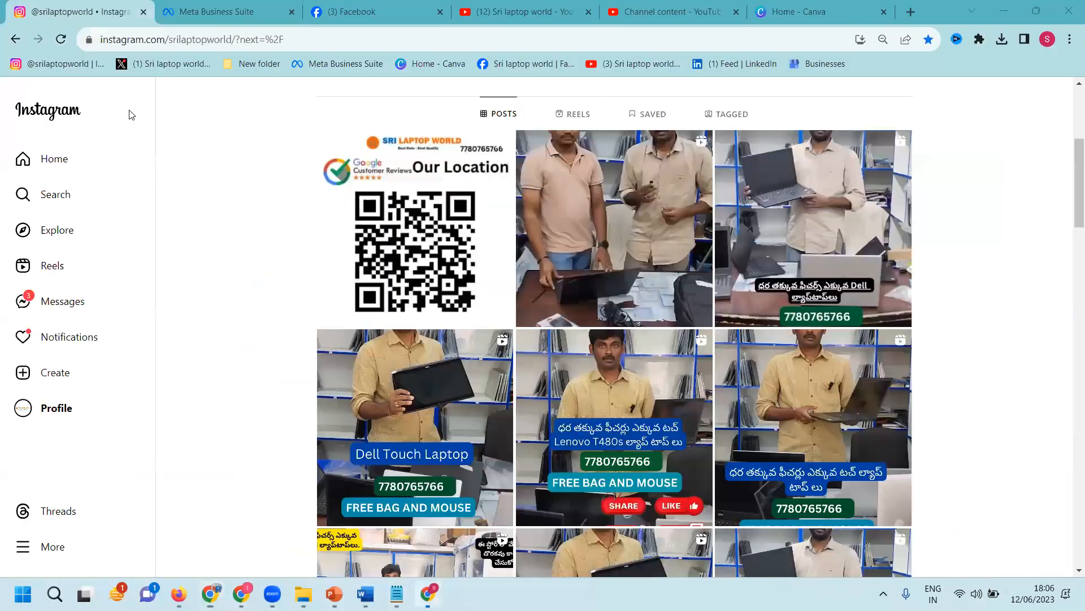
Step: Create a blank 1080 × 1920 px Instagram Reel design from Canva's home page suggestions
left_click(769, 9)
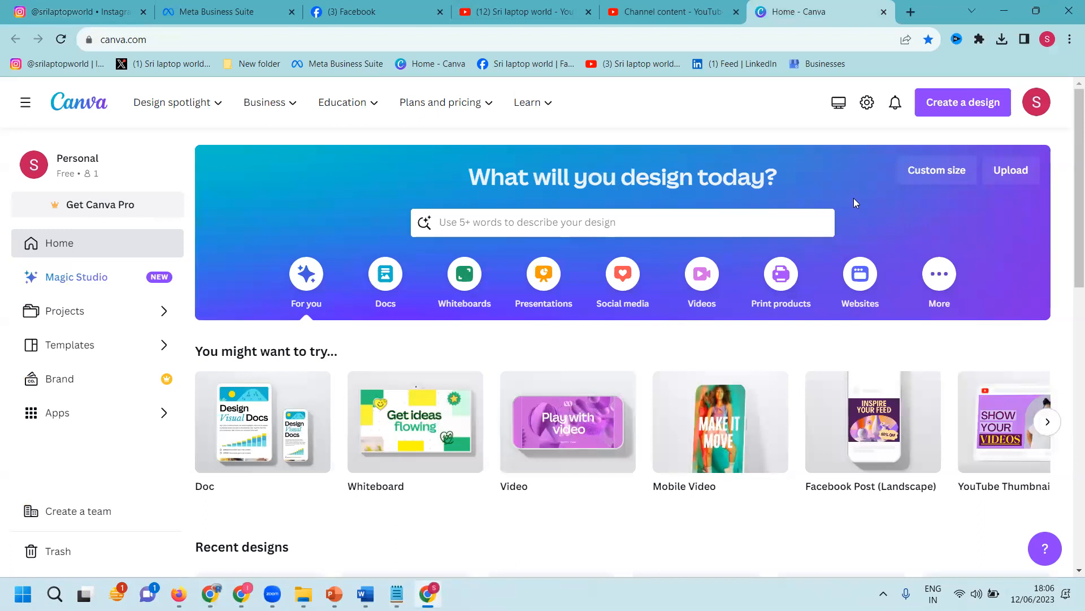
mouse_move(693, 437)
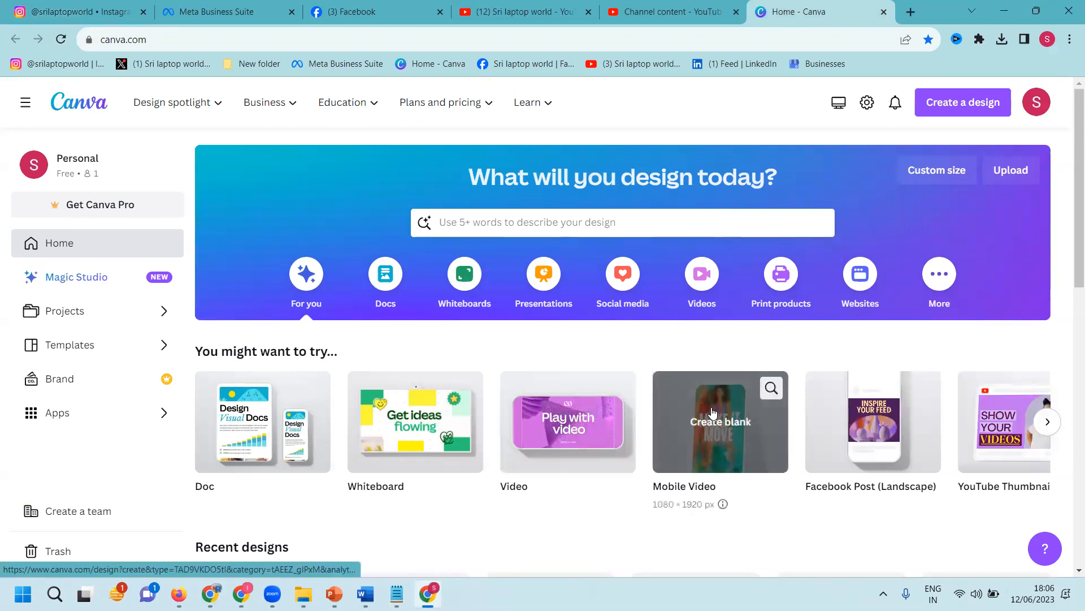
left_click(1046, 422)
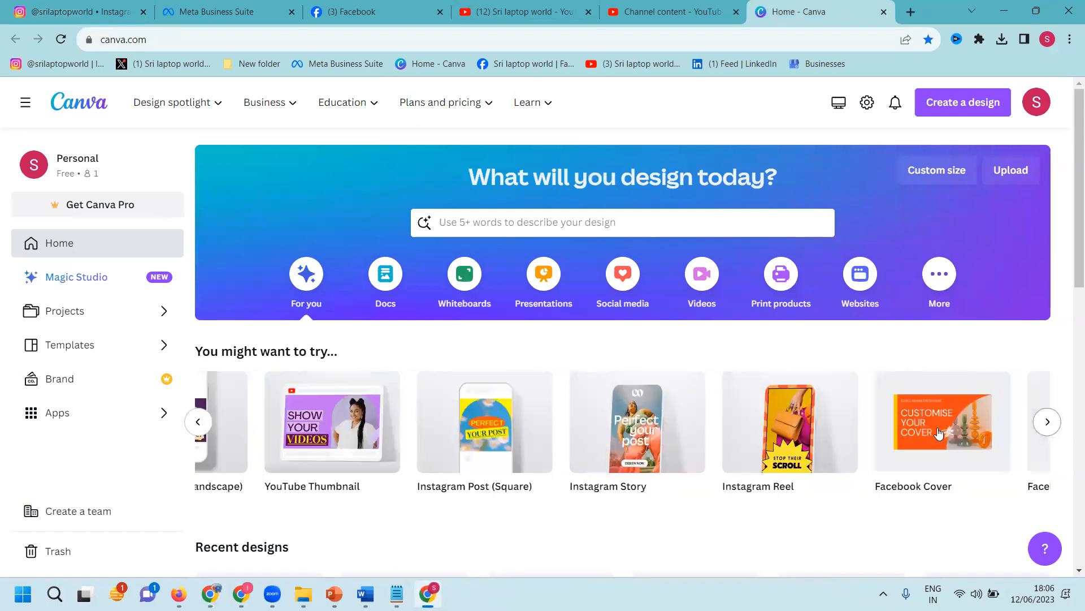
mouse_move(706, 455)
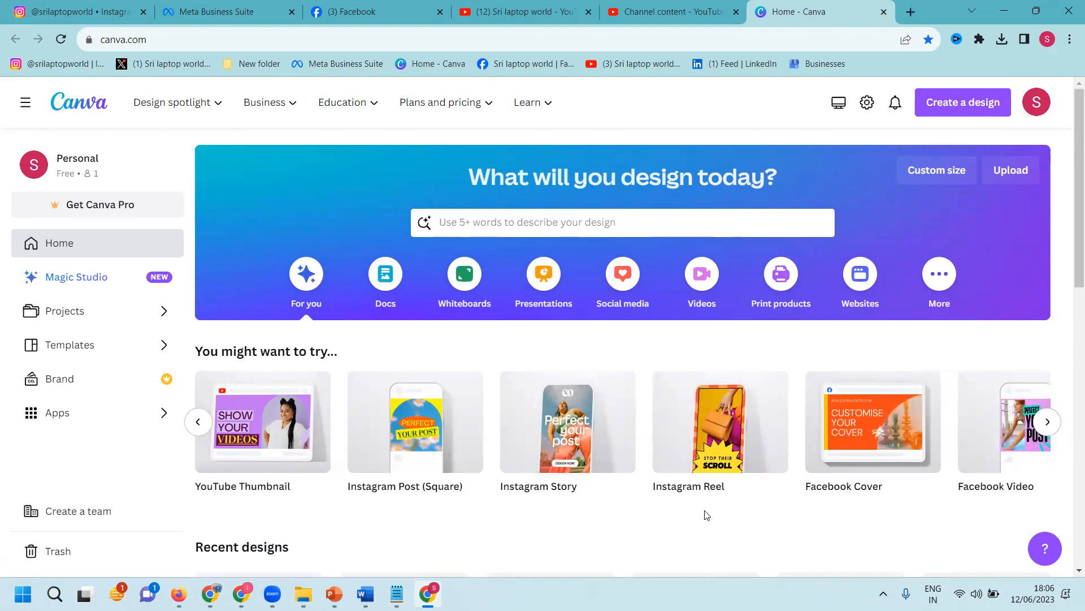
left_click(712, 450)
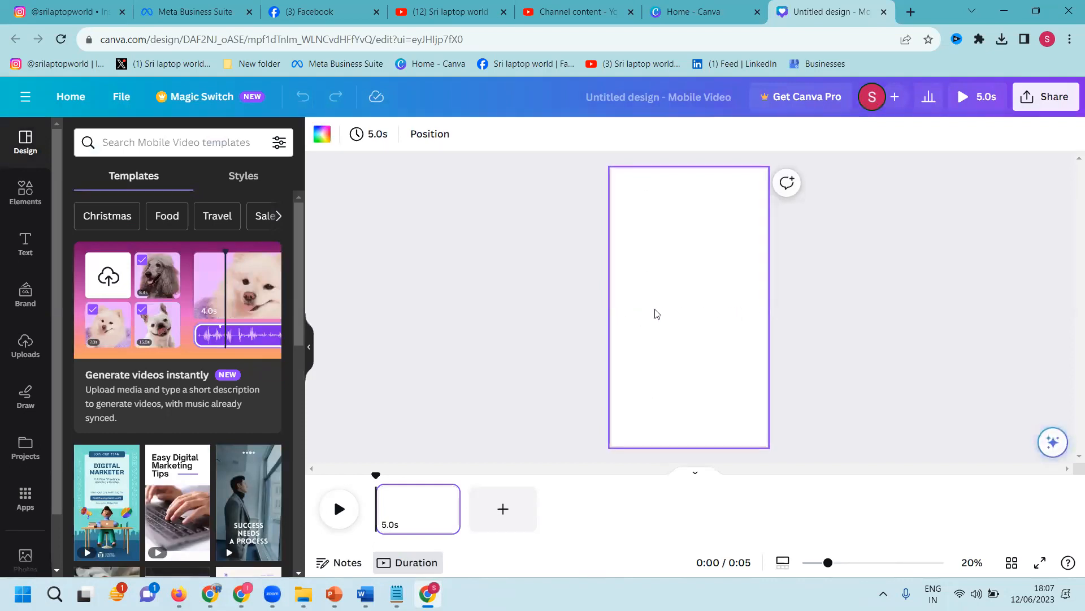
Step: Set the 58.0s uploaded clip as the page's full background video
left_click(26, 344)
left_click(174, 212)
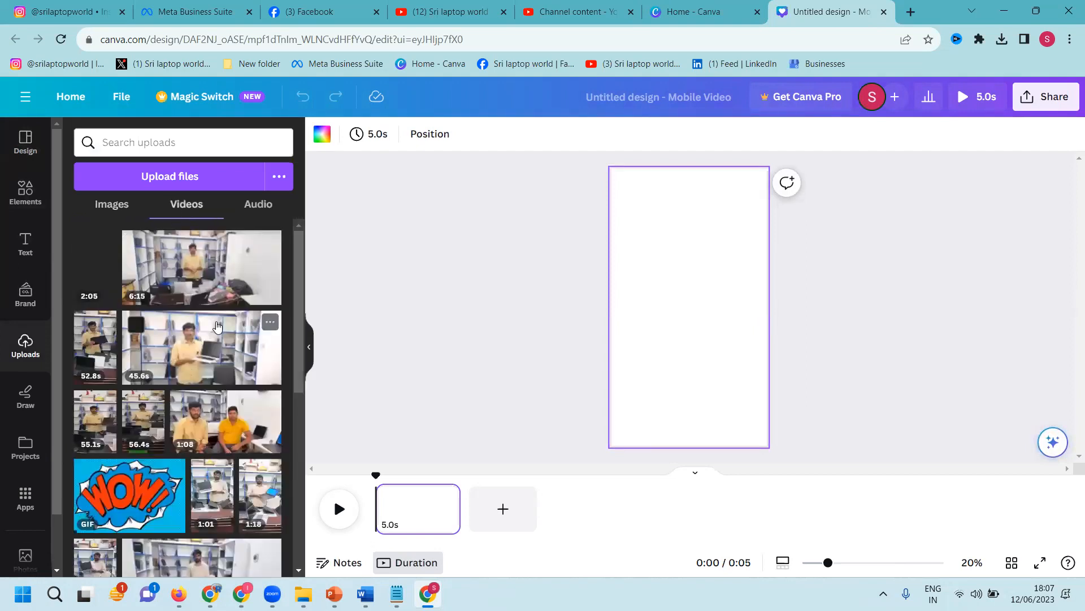
scroll(216, 321, "down", 3)
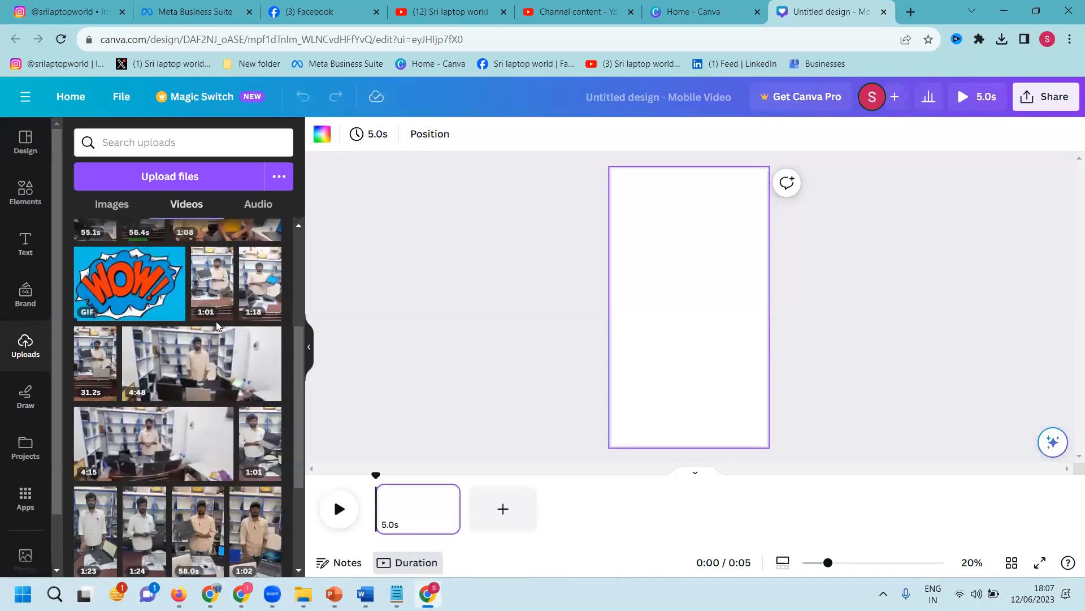
scroll(216, 321, "down", 4)
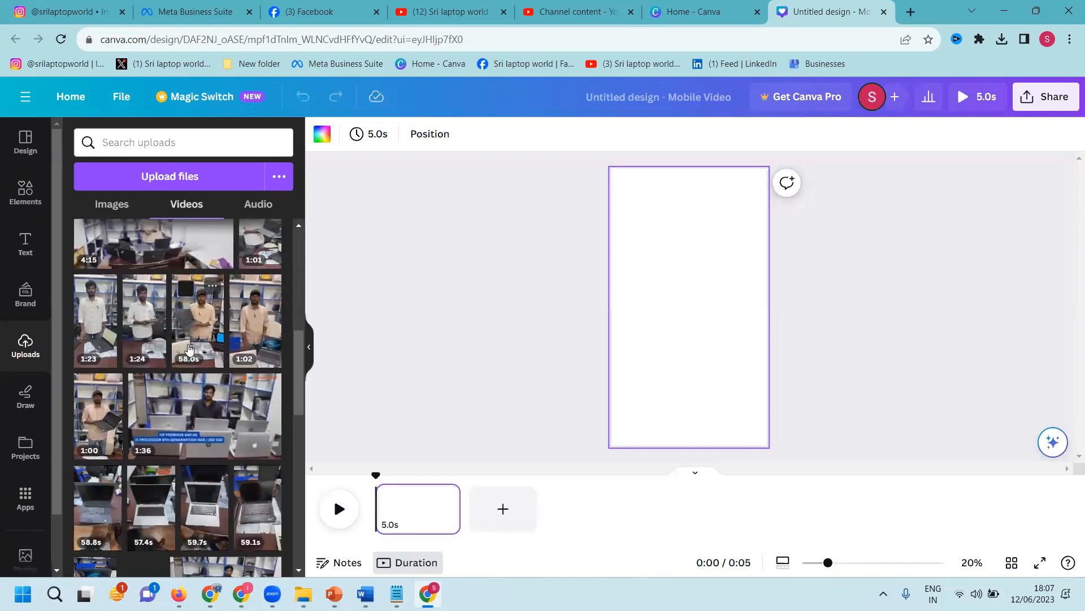
left_click(190, 350)
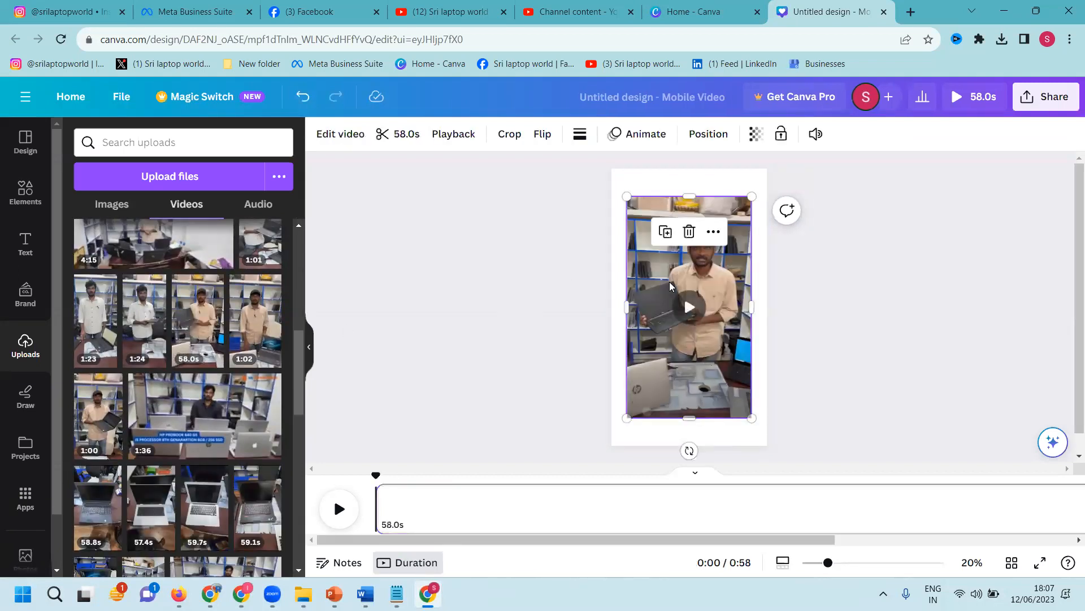
right_click(670, 282)
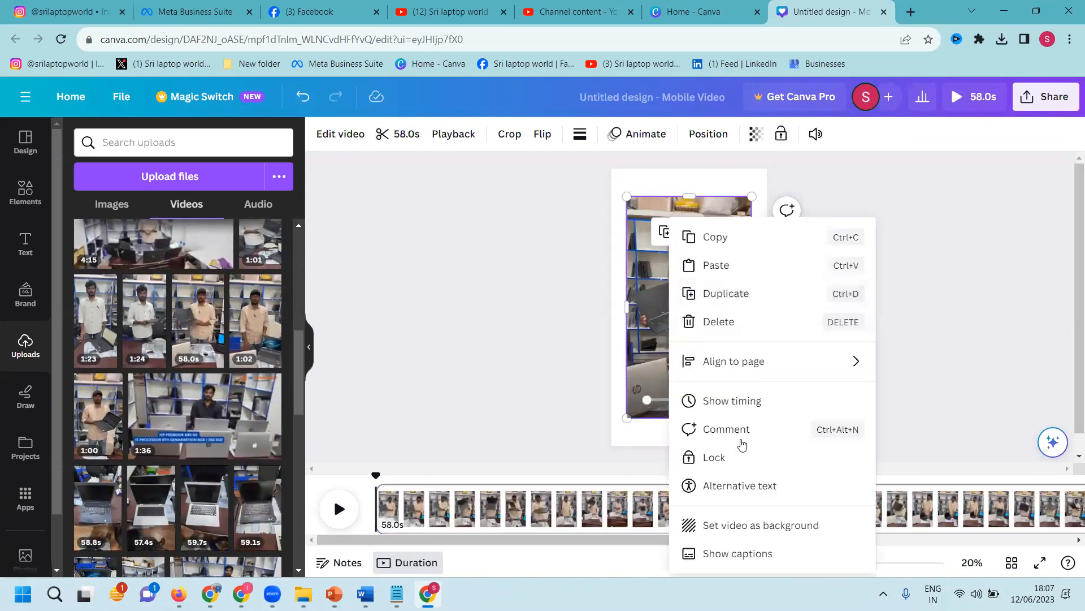
left_click(744, 535)
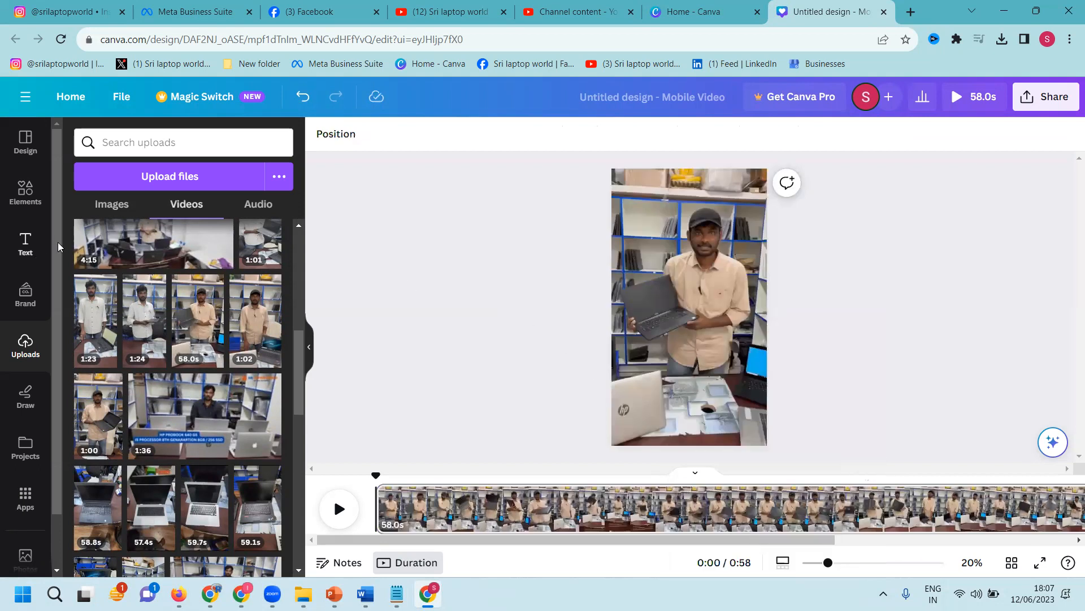
Step: Add the uploaded share/like/follow graphic, shrink it and place it near the bottom
left_click(99, 204)
scroll(131, 370, "down", 2)
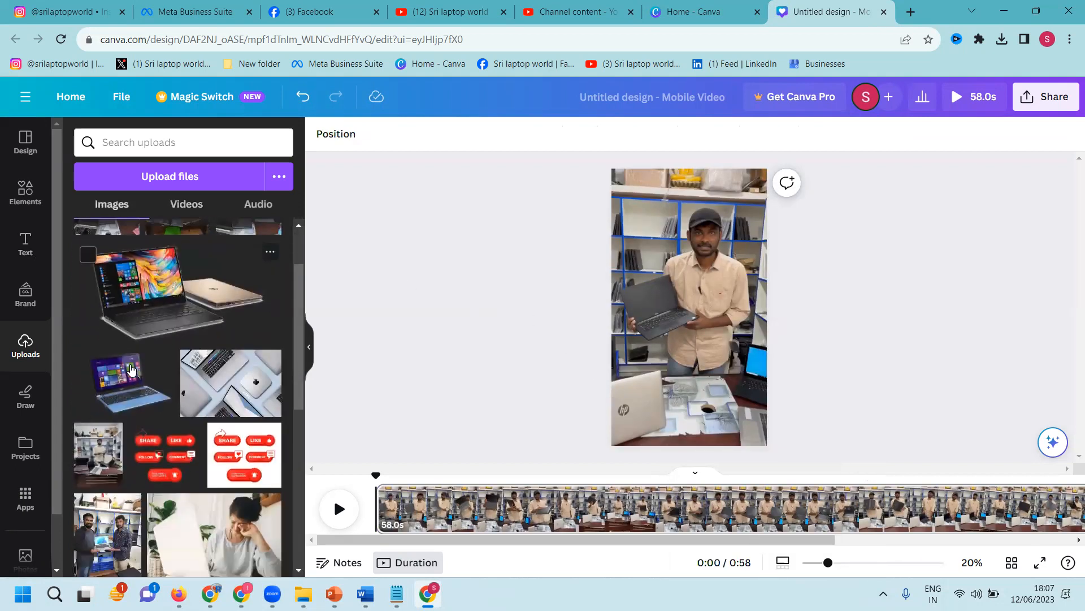
scroll(131, 370, "down", 2)
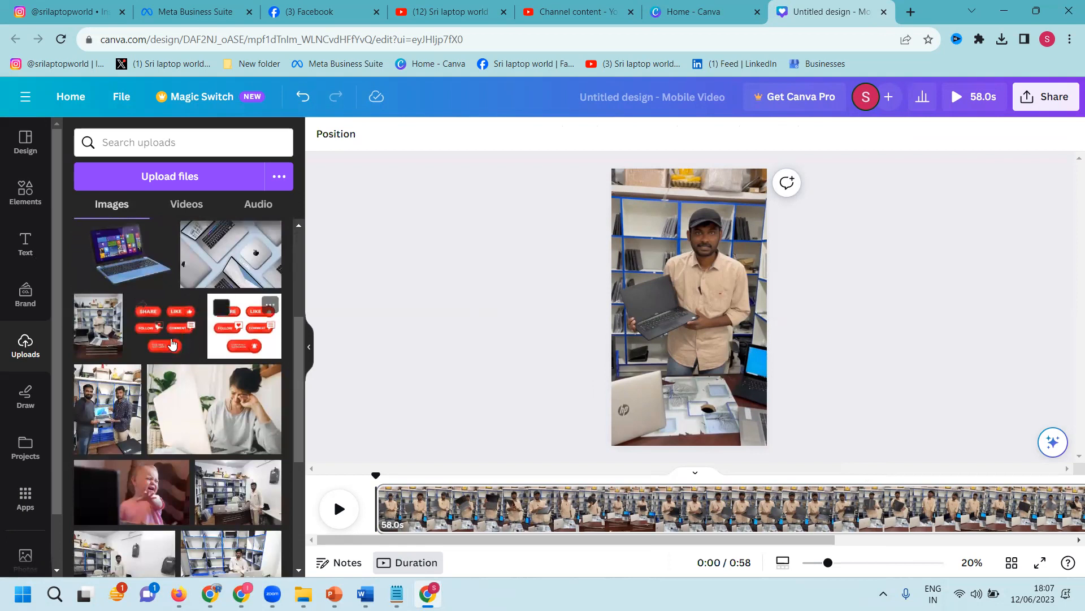
left_click(200, 344)
left_click_drag(730, 264, 683, 431)
Step: Add a heading reading 'Order Now' followed by the shop's phone number
left_click(26, 243)
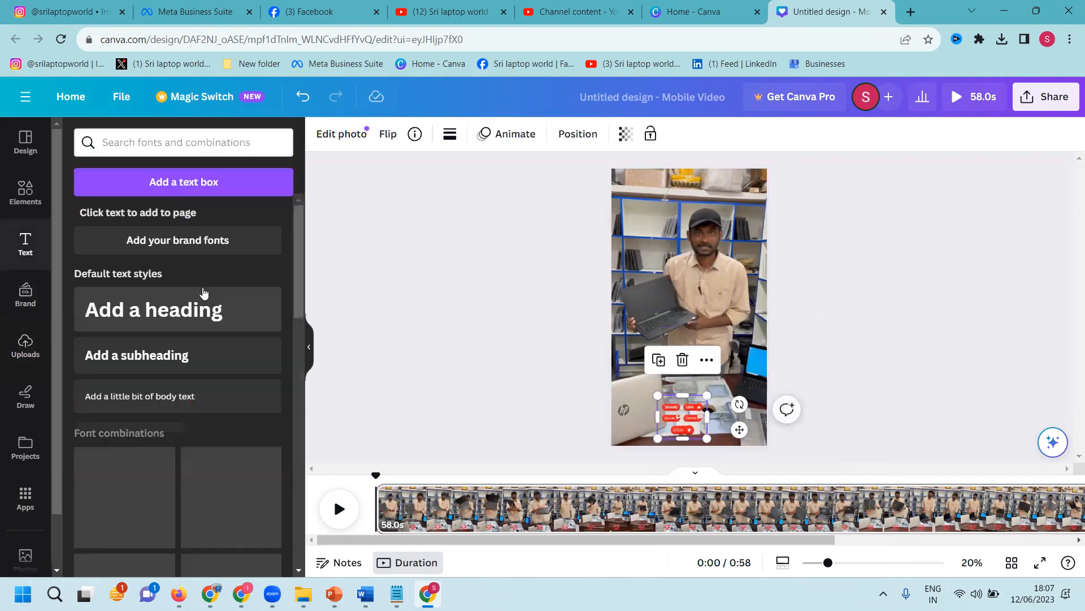
left_click(143, 312)
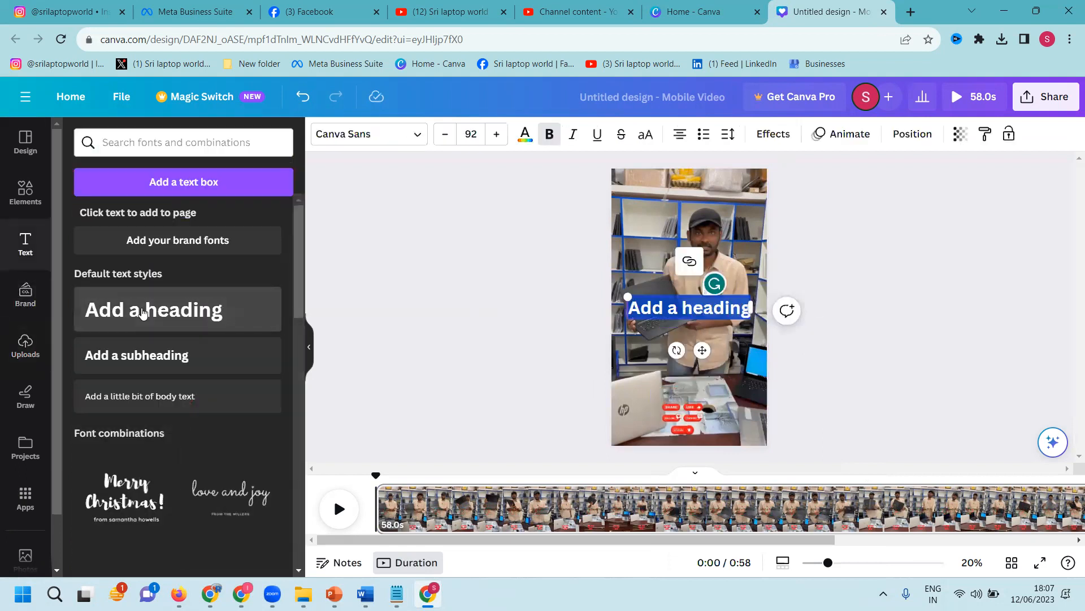
type("Ored")
key("BackSpace")
type("der Now")
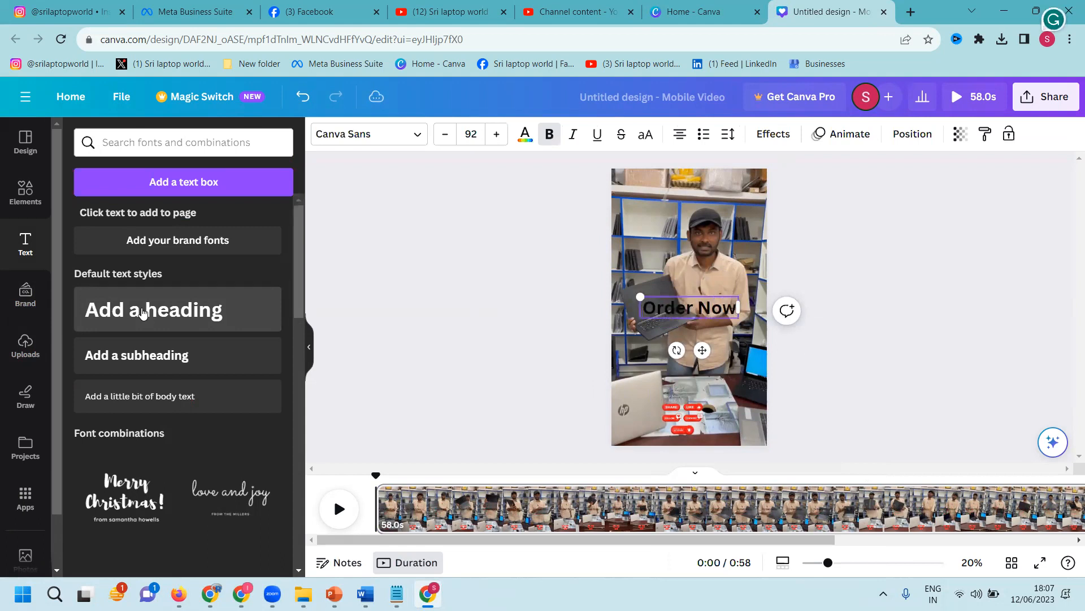
key("Escape")
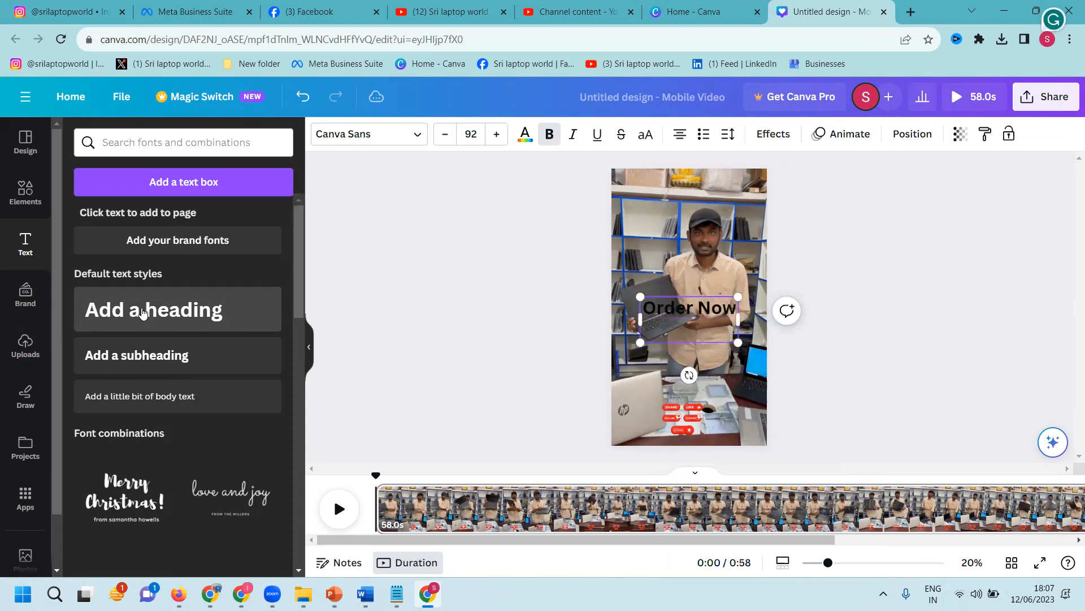
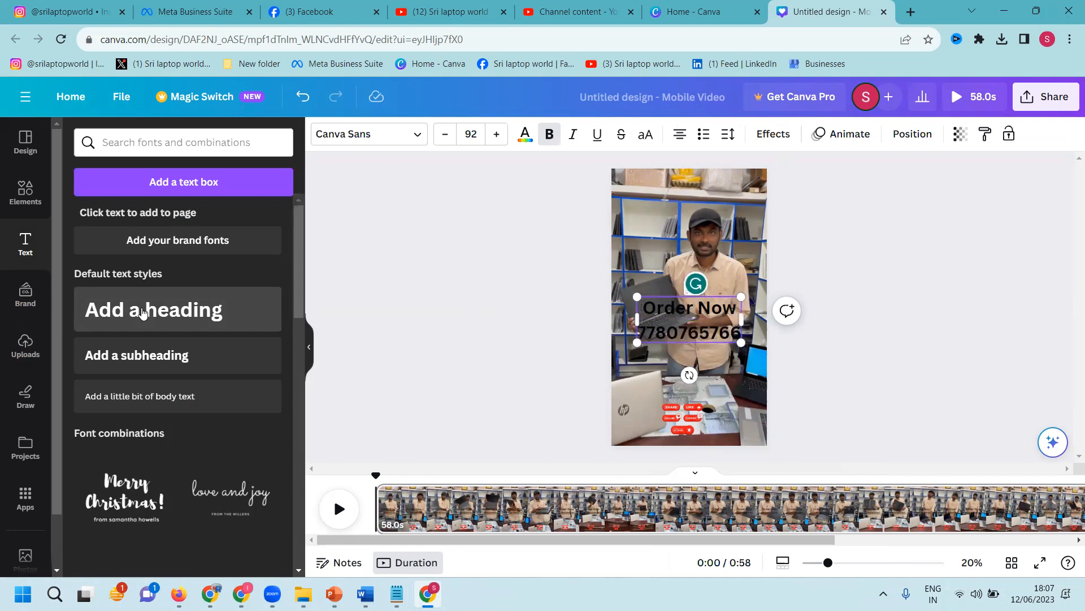
key("ctrl+a")
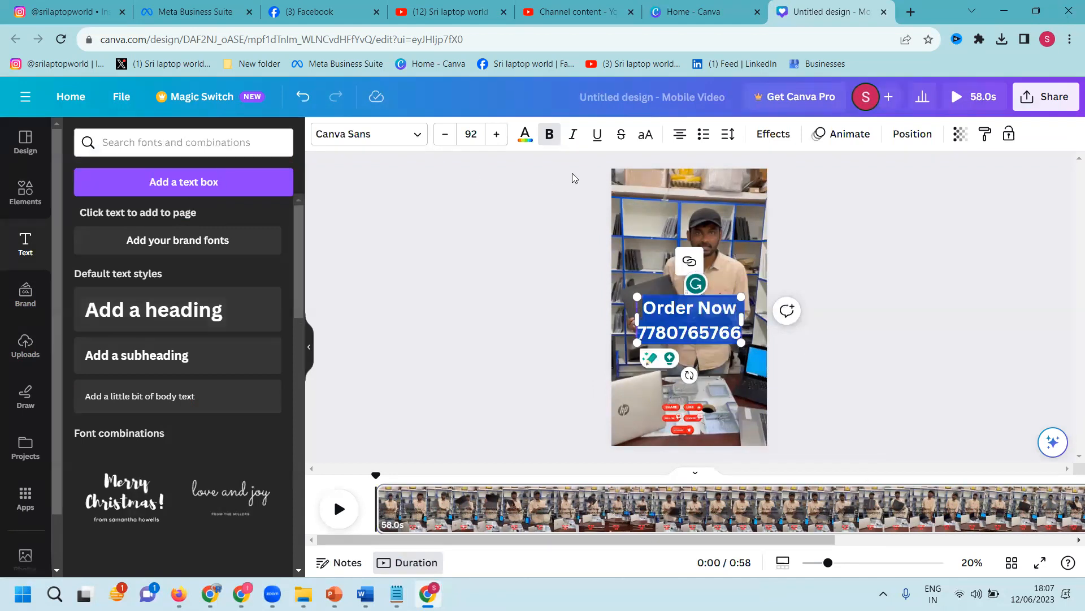
Step: Give the heading a thick blue Outline effect and move it lower on the page
left_click(789, 135)
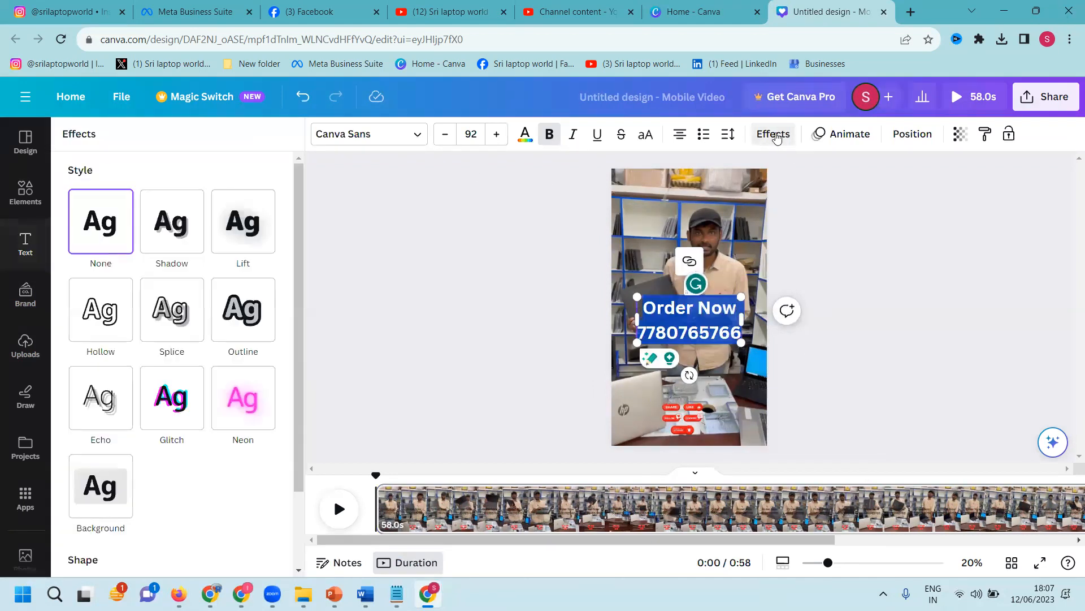
left_click(100, 399)
left_click(168, 341)
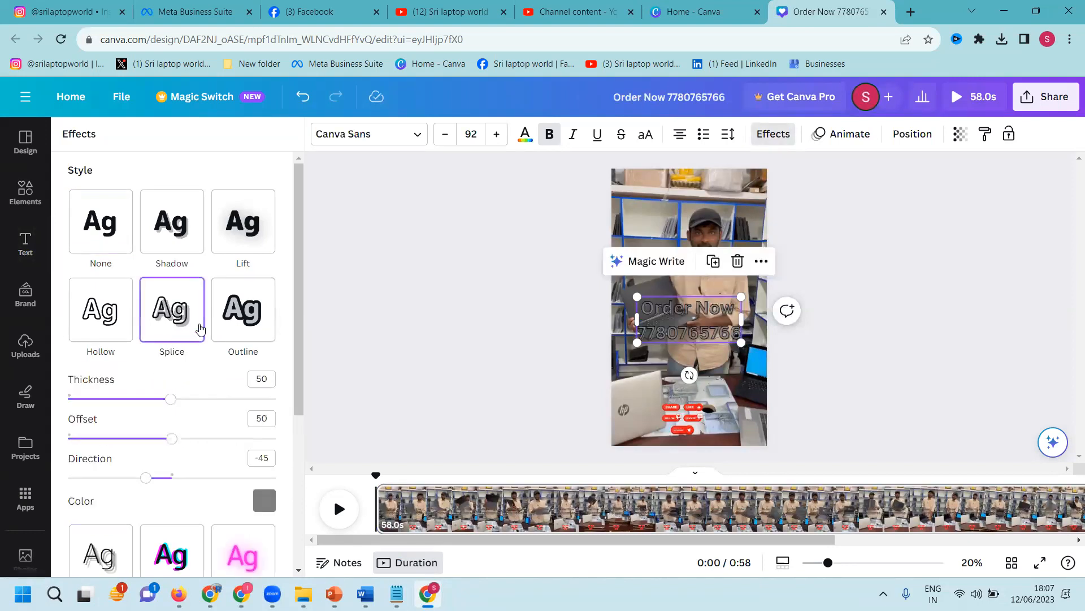
left_click(243, 310)
scroll(235, 337, "down", 3)
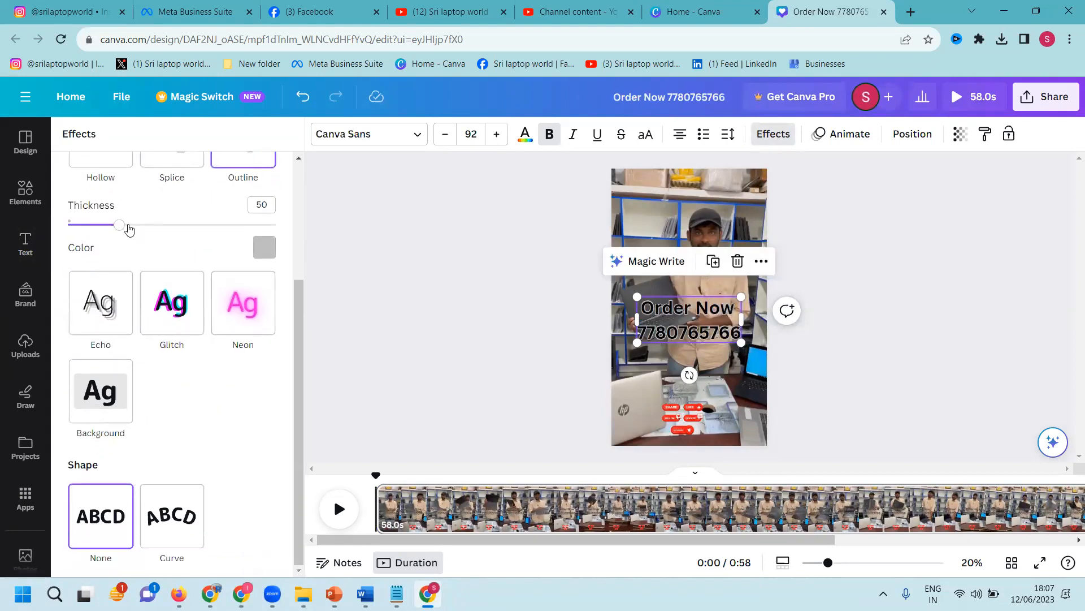
left_click_drag(128, 228, 47, 226)
left_click_drag(145, 227, 255, 228)
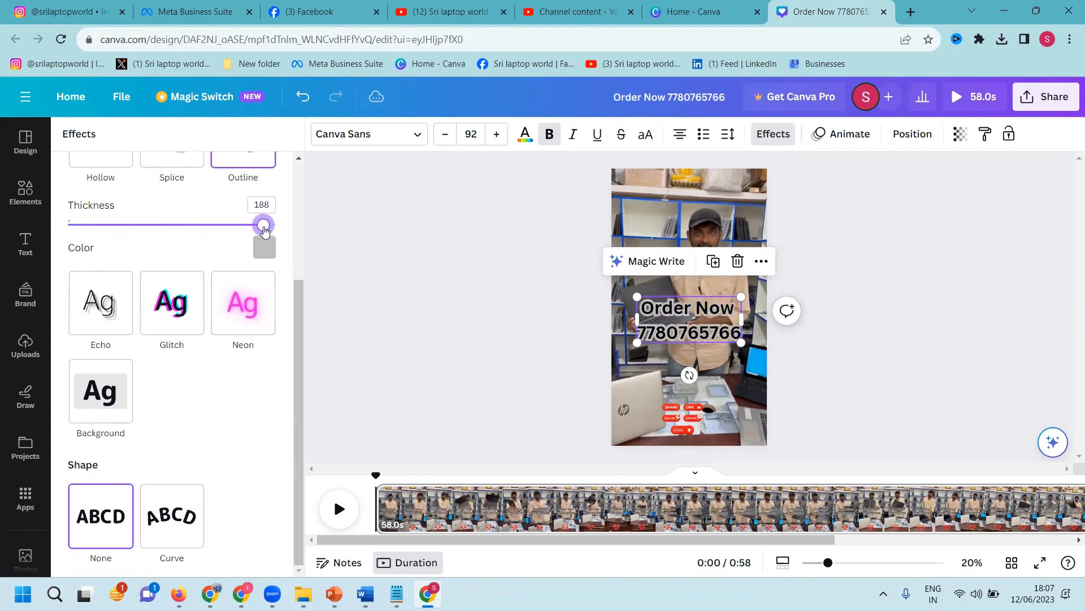
left_click(254, 259)
scroll(184, 332, "down", 3)
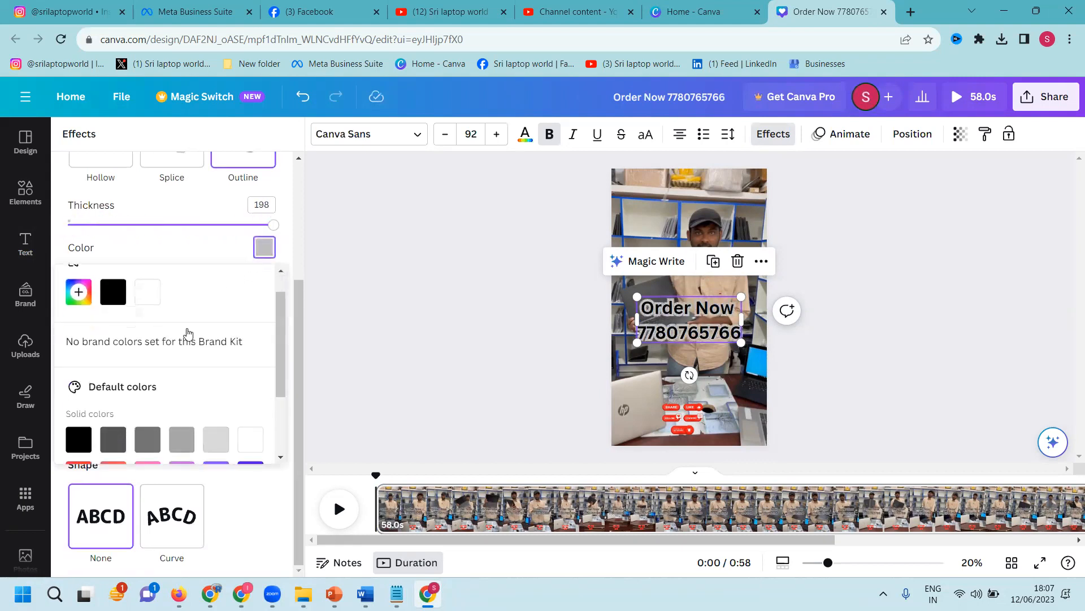
left_click(215, 408)
left_click_drag(656, 318, 668, 363)
left_click(882, 339)
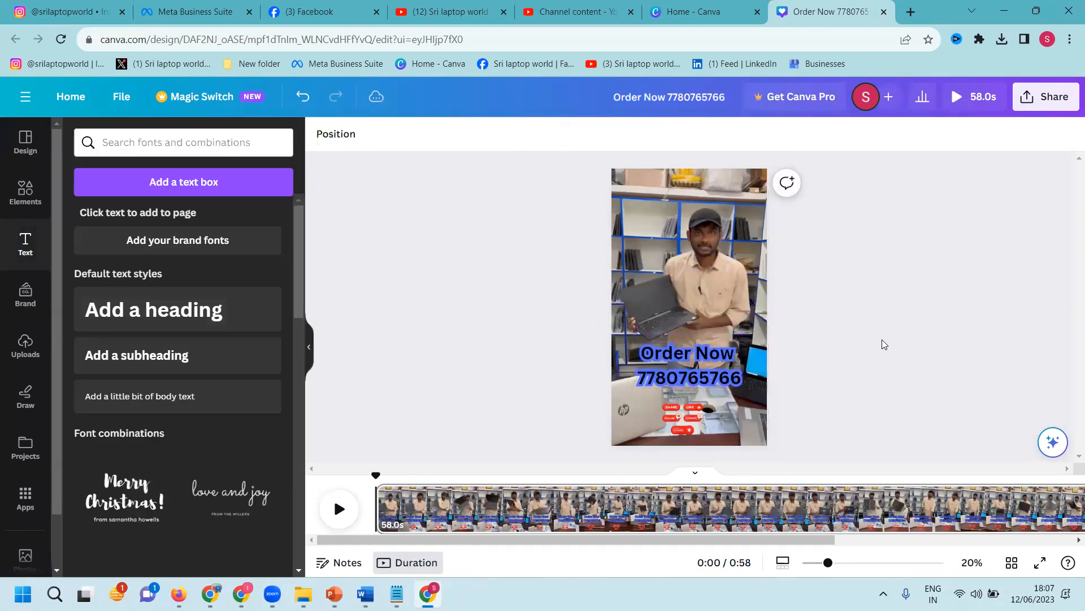
Step: Place the SRI LAPTOP WORLD logo at the top of the video and shrink it to fit
left_click(26, 345)
scroll(146, 249, "down", 5)
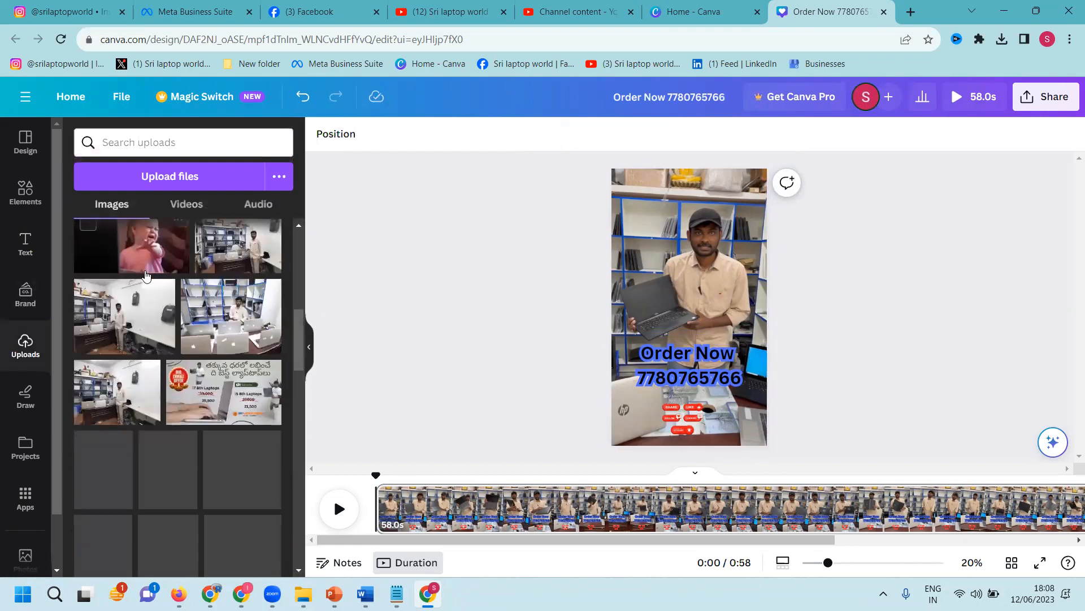
scroll(146, 275, "down", 10)
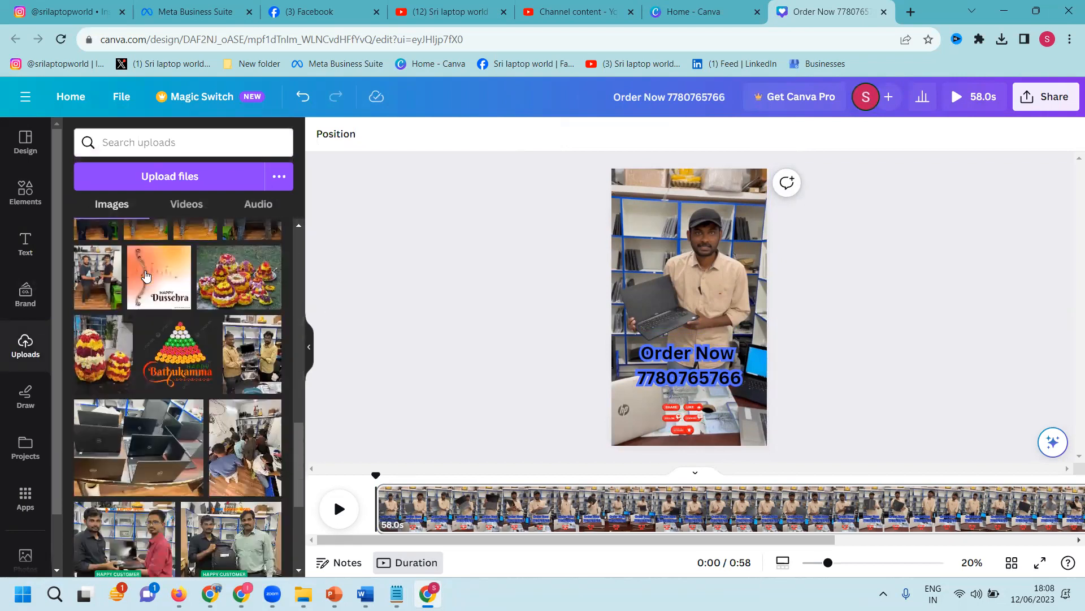
scroll(144, 270, "down", 10)
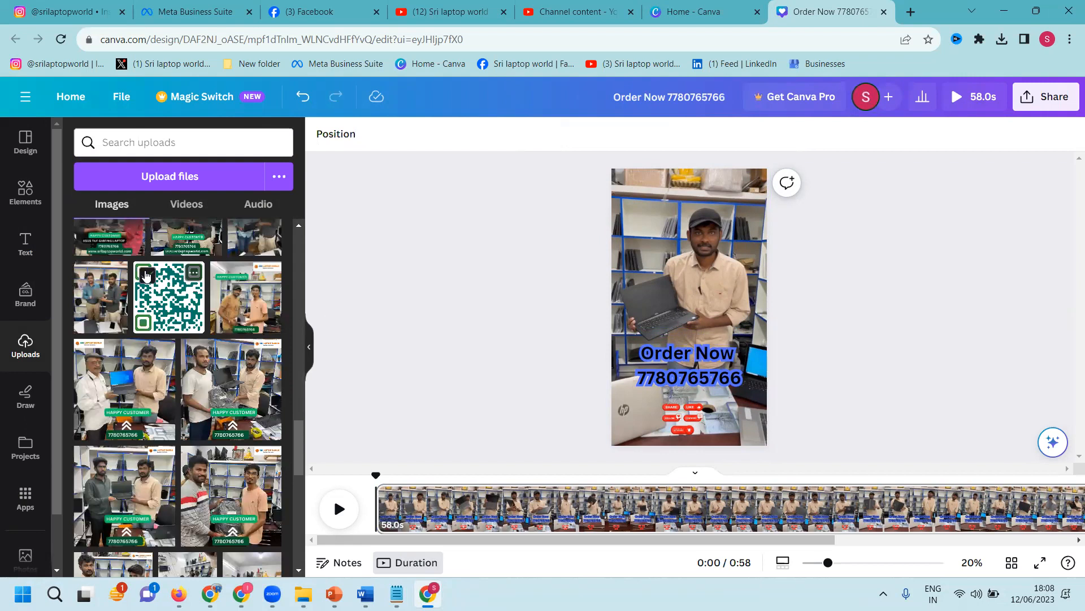
scroll(146, 276, "down", 8)
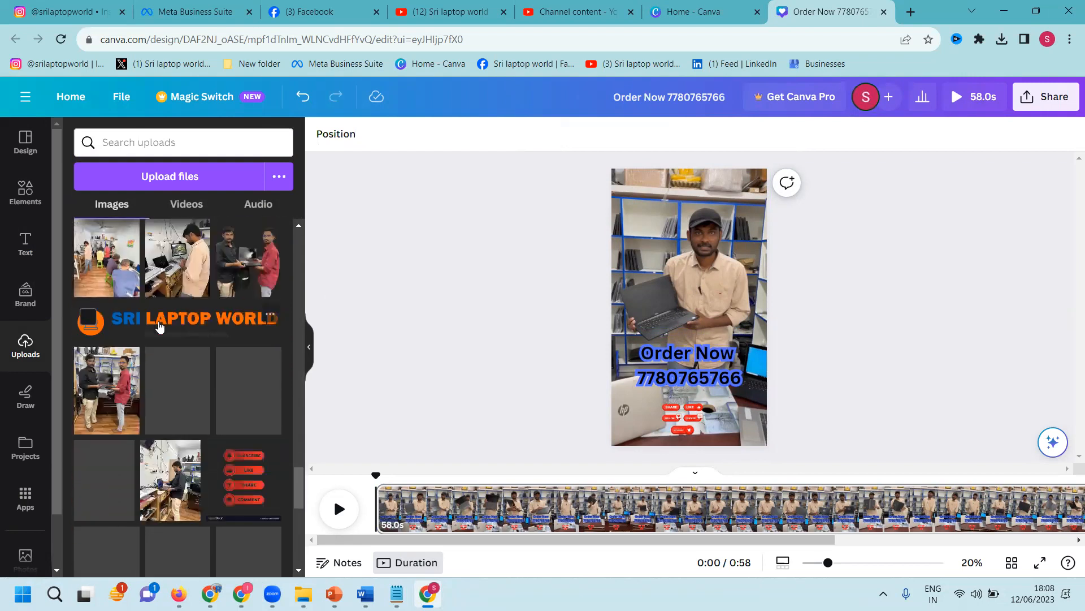
left_click(159, 318)
left_click_drag(717, 316, 731, 197)
left_click_drag(644, 200, 671, 195)
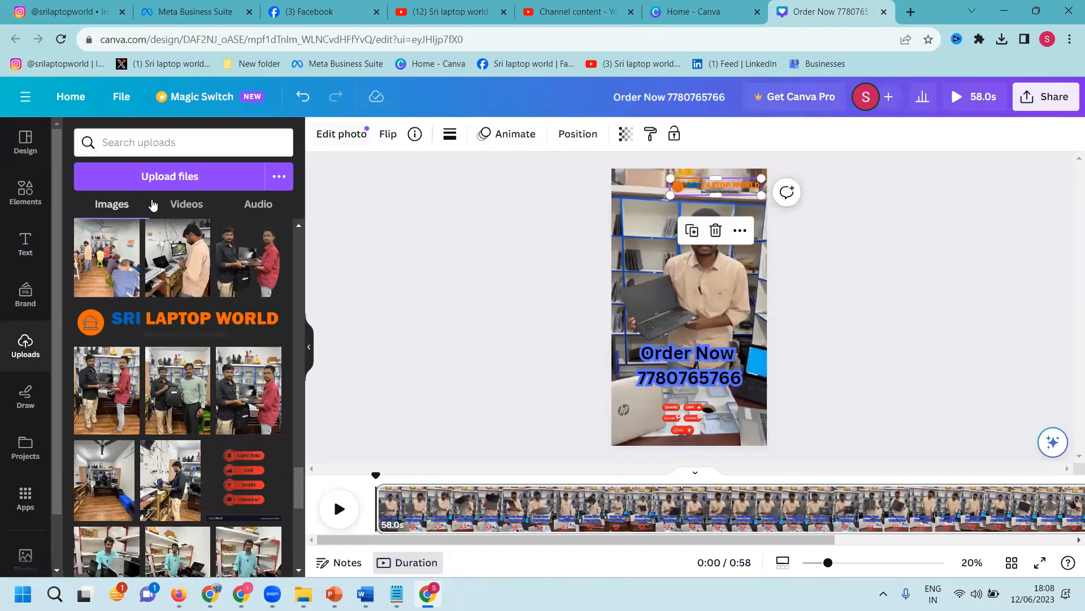
Step: Upload srilaptopworld-logo1 from Projects (F:) > sri laptop services to the library
scroll(158, 339, "down", 5)
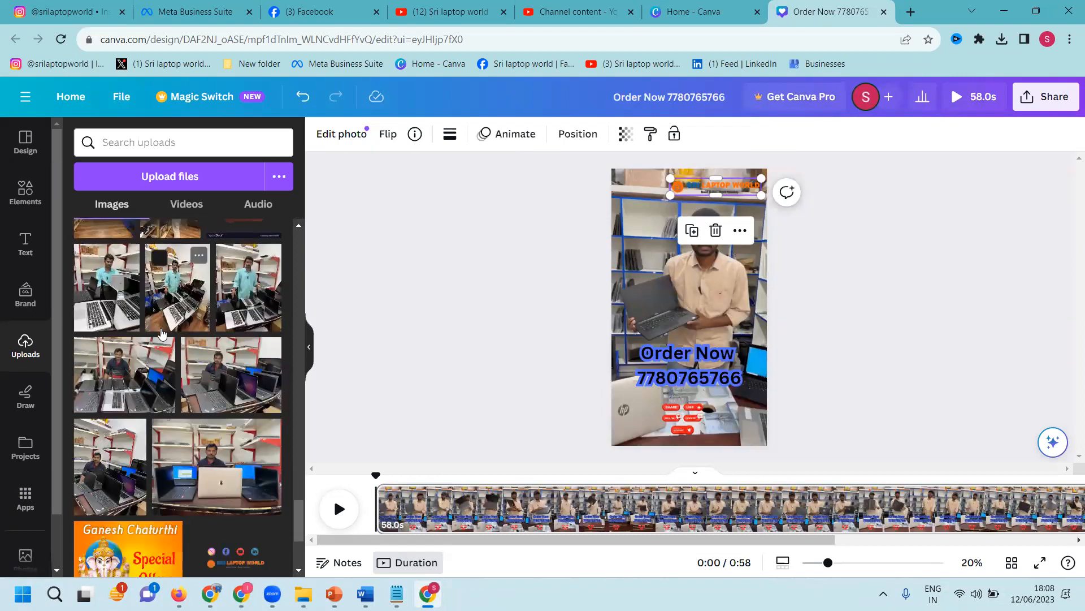
scroll(161, 333, "down", 6)
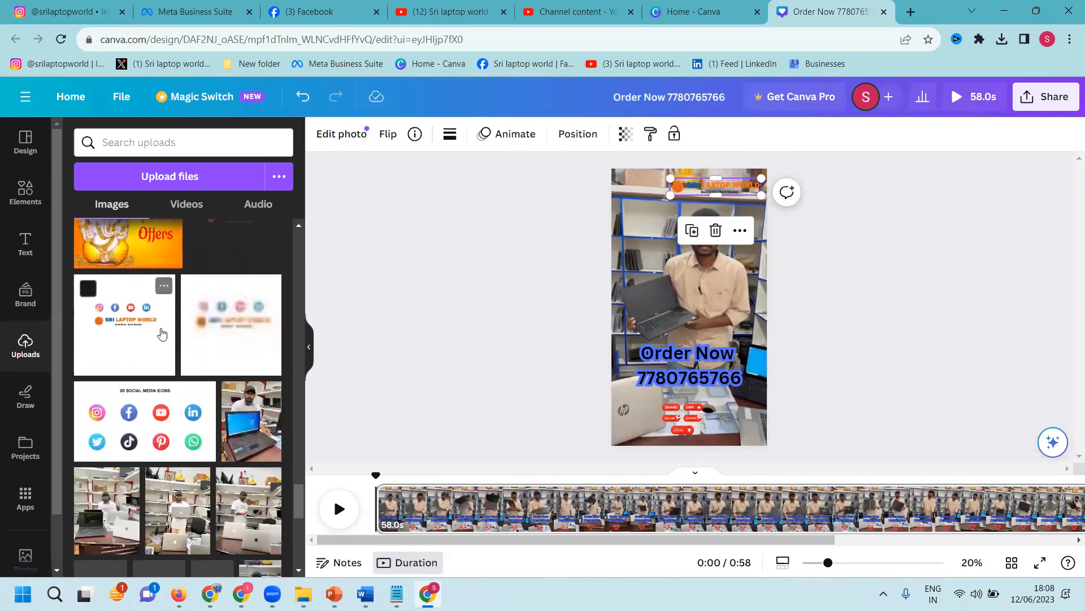
scroll(161, 333, "down", 1)
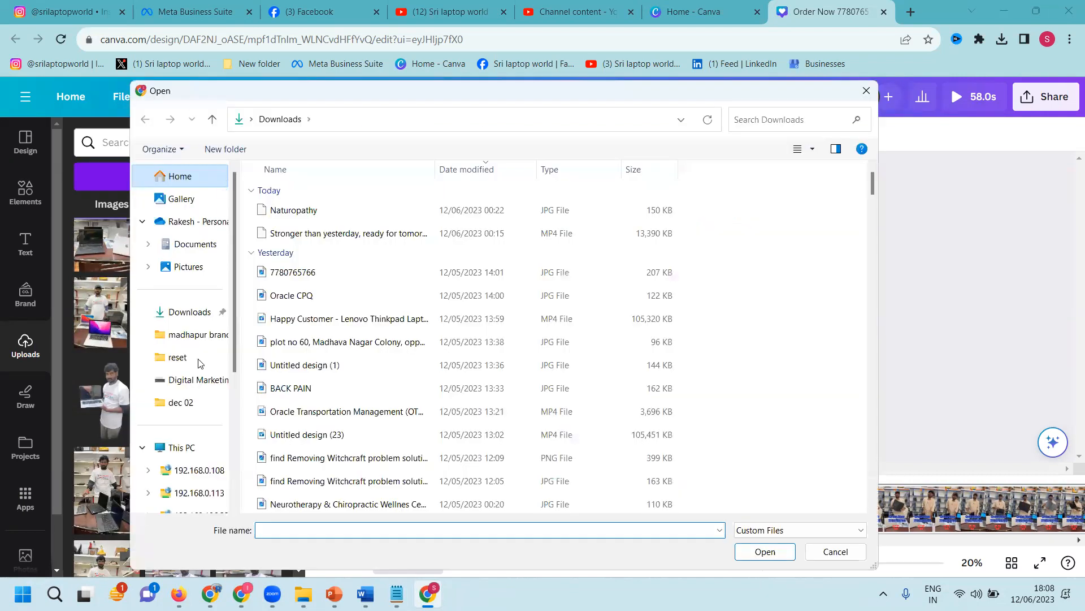
scroll(205, 415, "down", 3)
left_click(205, 417)
scroll(630, 317, "down", 5)
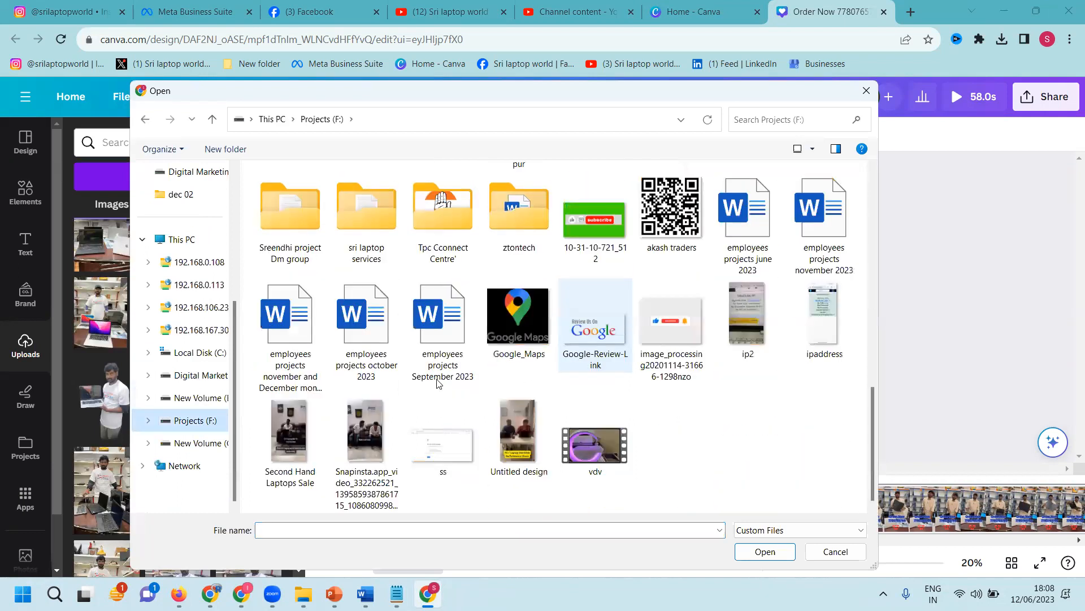
double_click(379, 249)
left_click(544, 413)
double_click(544, 414)
left_click_drag(298, 526, 304, 231)
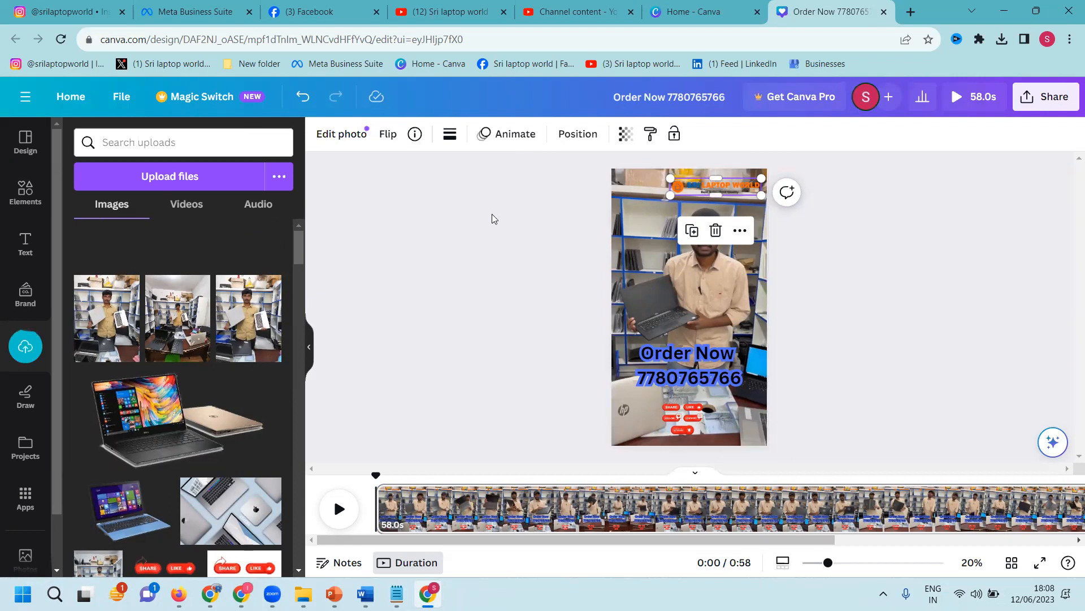
Step: Add a square shape, move it to the top edge and send it behind the logo
left_click(28, 195)
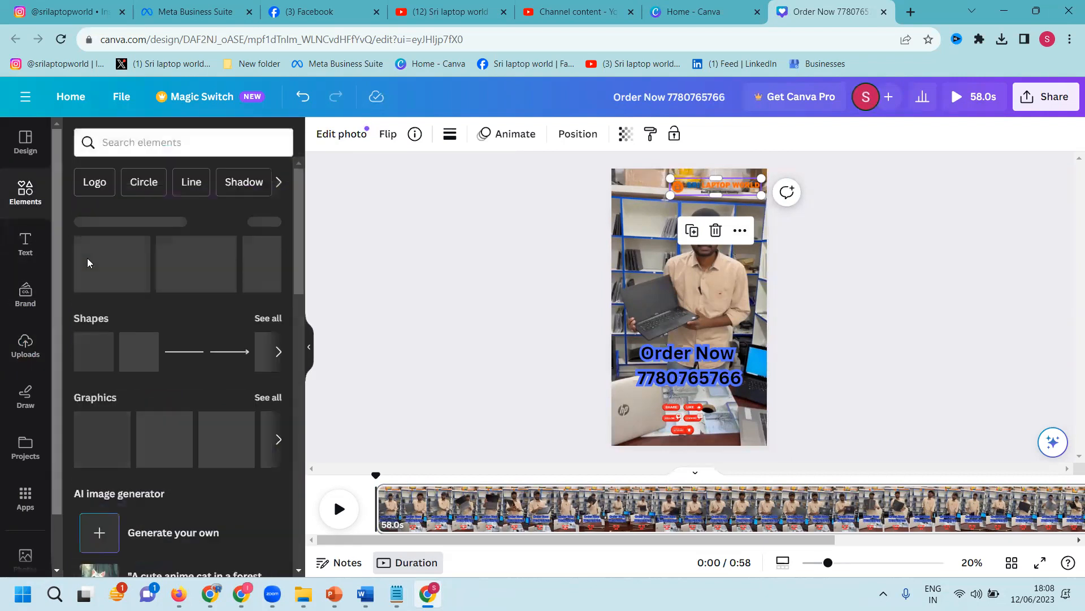
left_click(95, 353)
left_click_drag(707, 314, 718, 186)
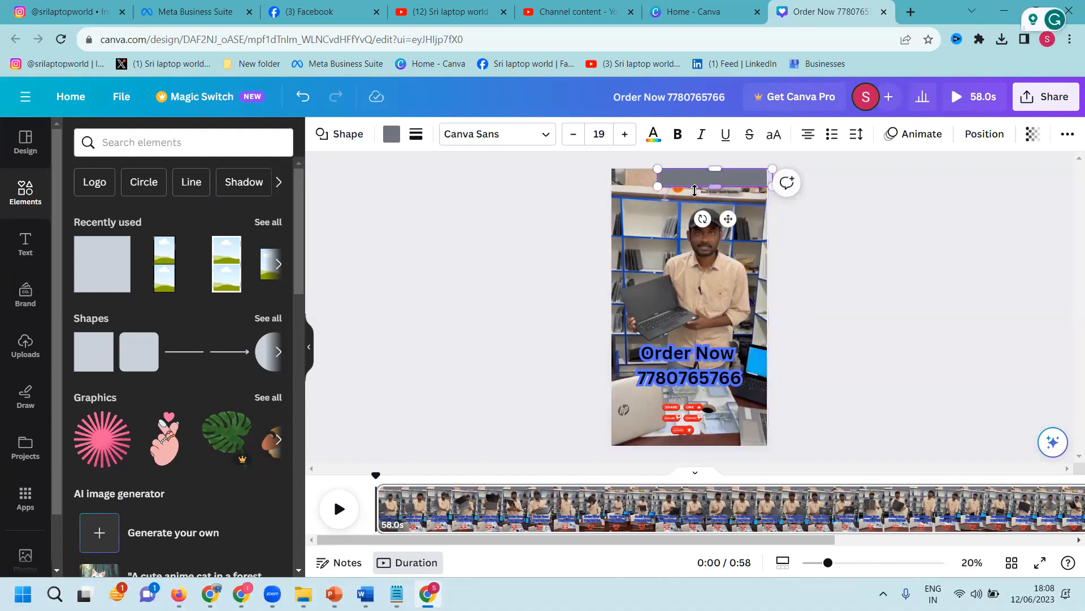
right_click(686, 176)
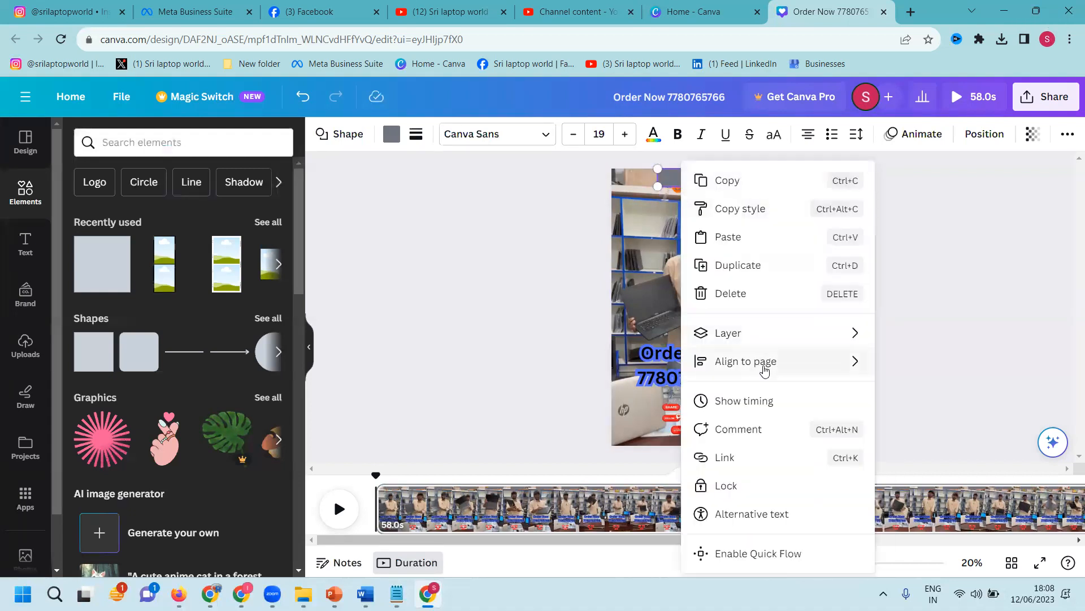
mouse_move(780, 333)
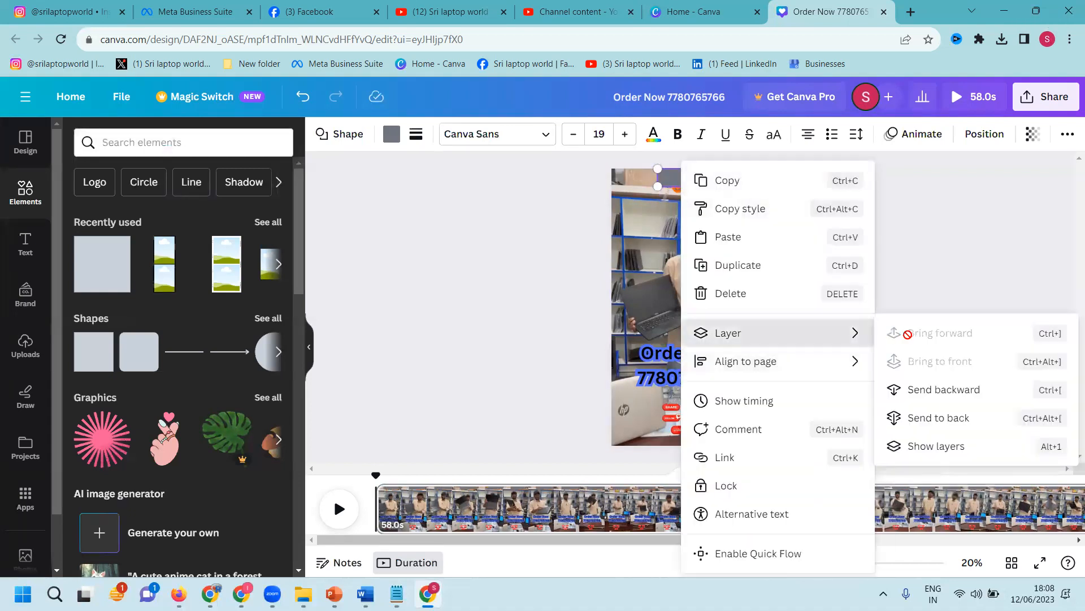
left_click(924, 398)
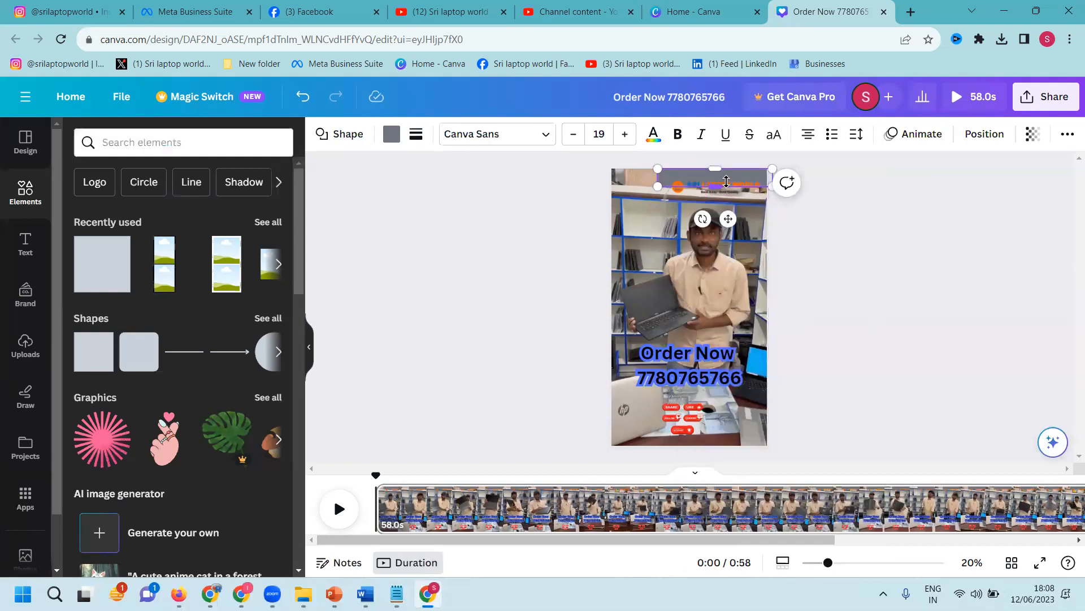
left_click(680, 198)
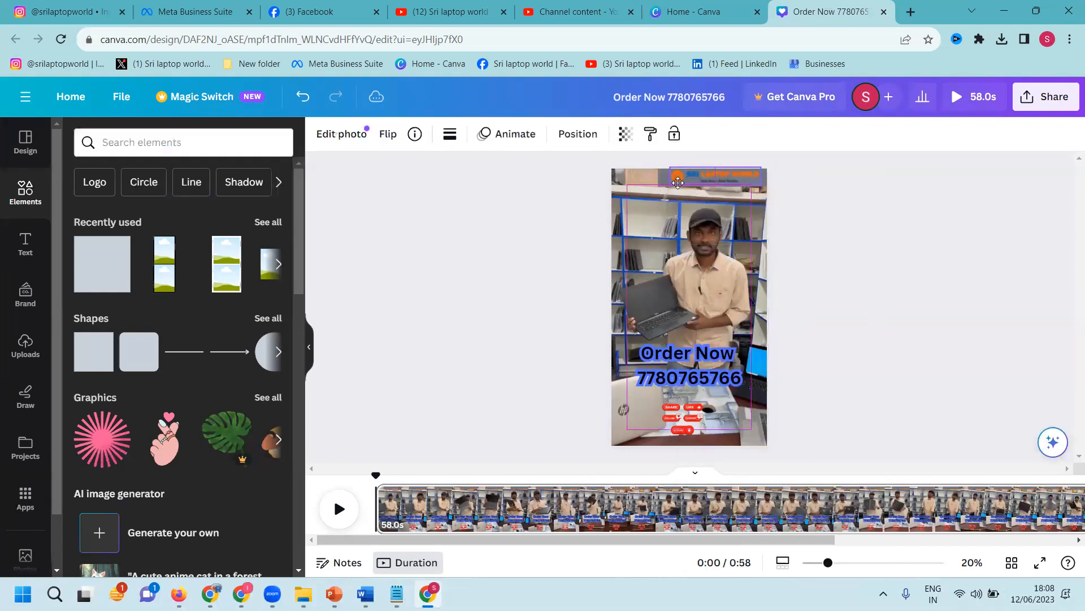
left_click(659, 182)
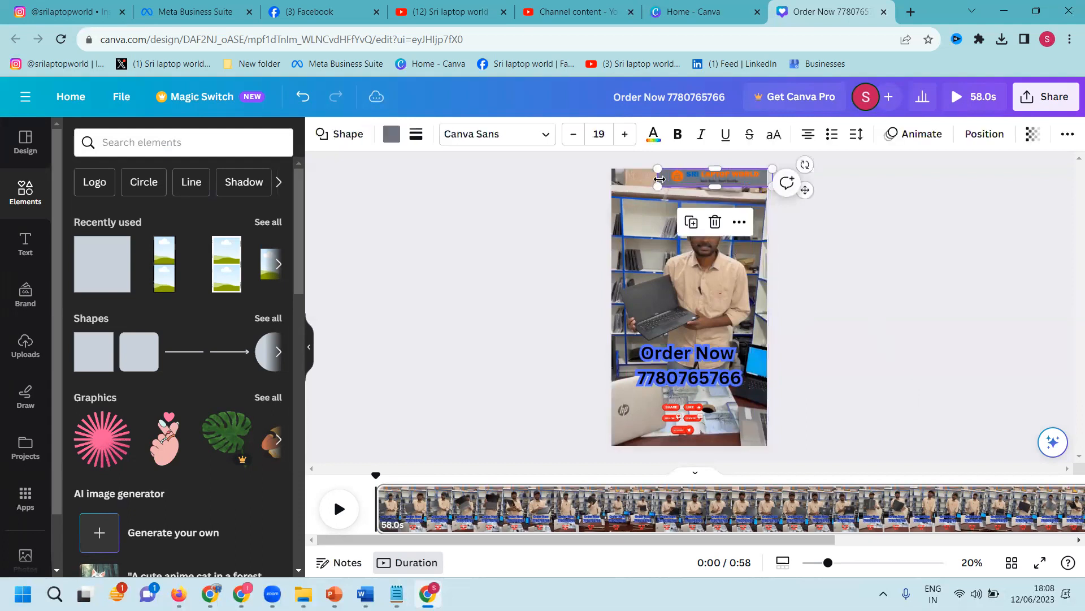
Step: Colour the top bar light green after trying several default colours
left_click(391, 134)
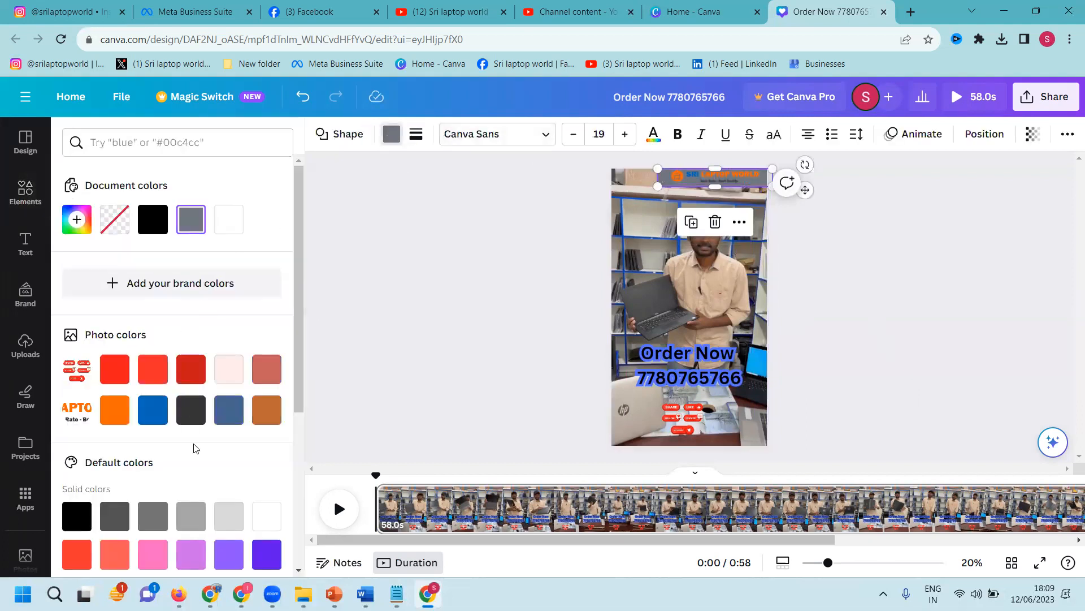
left_click(253, 560)
scroll(255, 470, "down", 3)
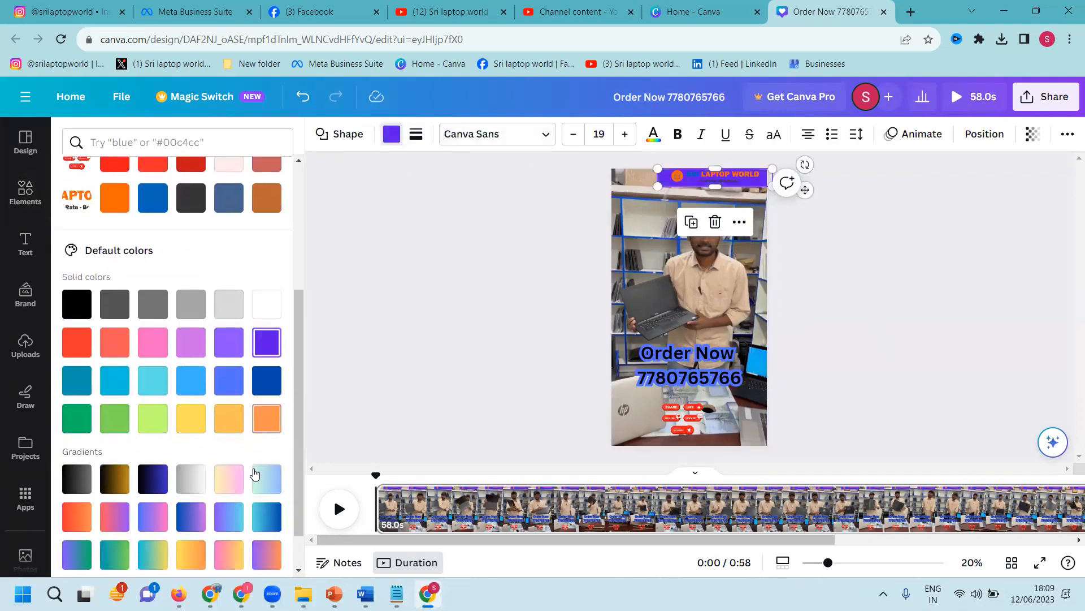
left_click(265, 428)
left_click(233, 421)
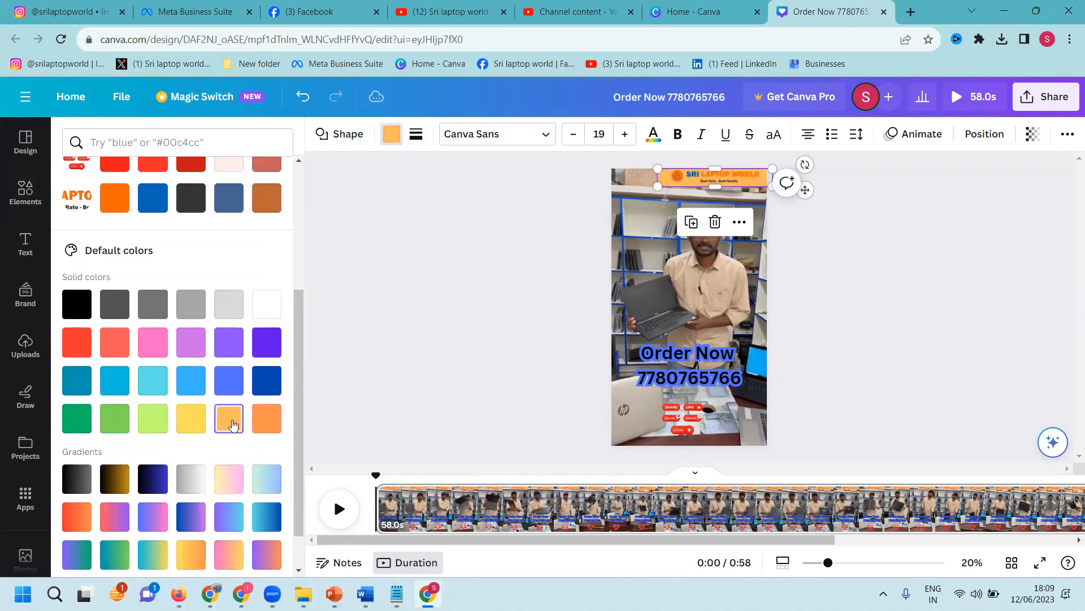
left_click(193, 420)
left_click(146, 419)
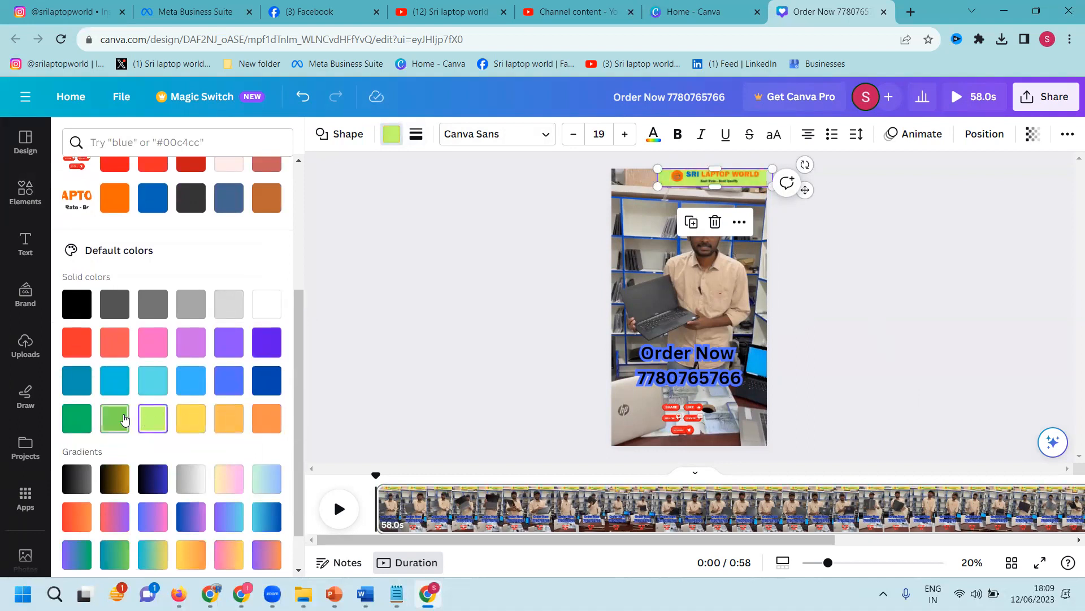
left_click(123, 419)
left_click(92, 419)
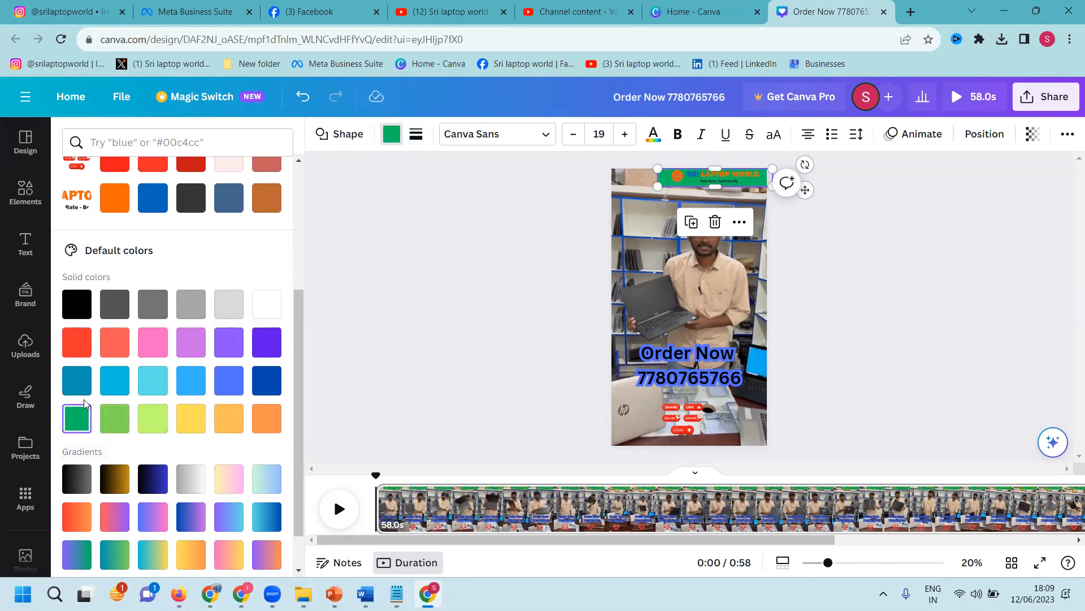
left_click(77, 379)
left_click(276, 307)
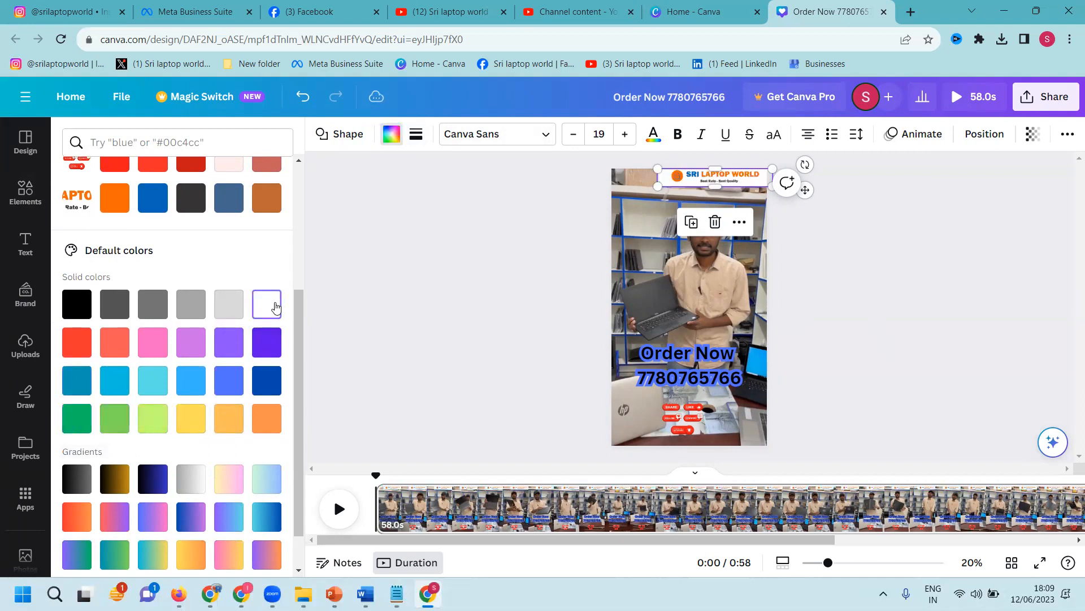
left_click(82, 392)
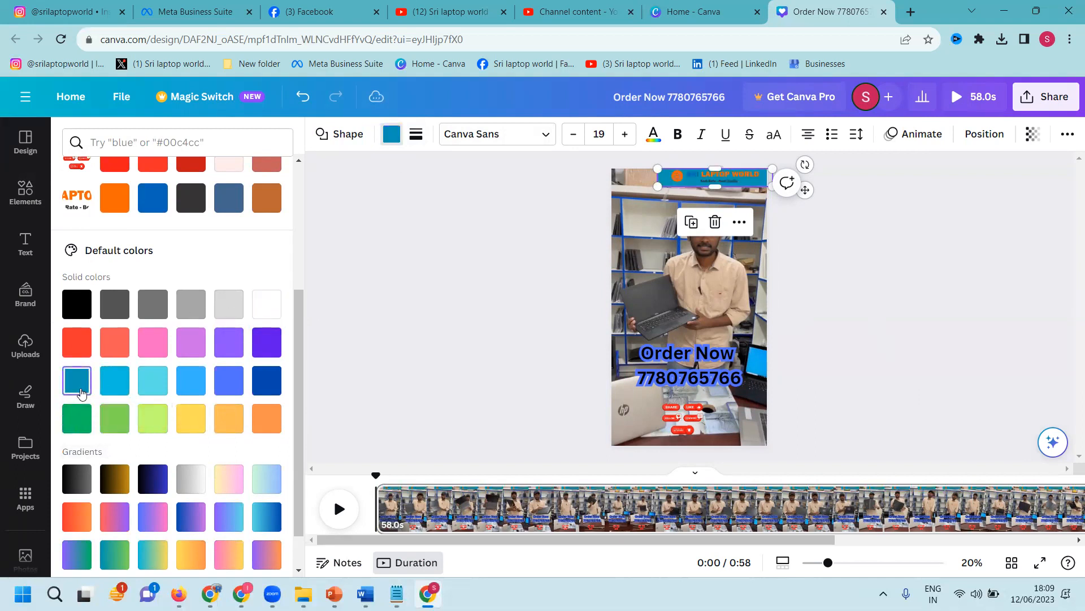
left_click(78, 419)
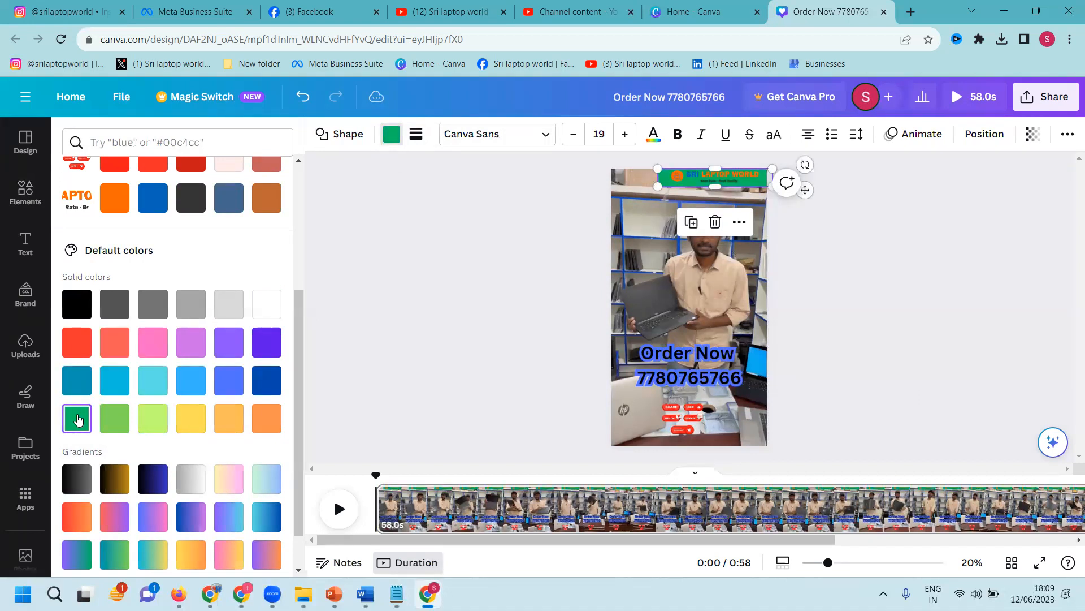
left_click(111, 417)
left_click(1028, 343)
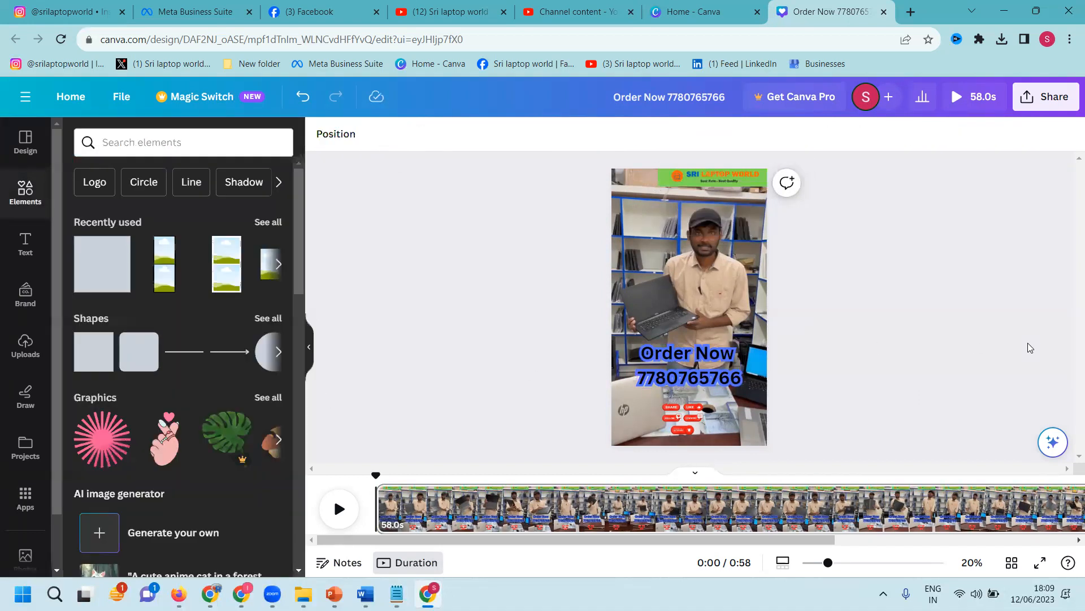
Step: Move the share/like/follow sticker toward the lower right of the video
left_click_drag(848, 214, 738, 179)
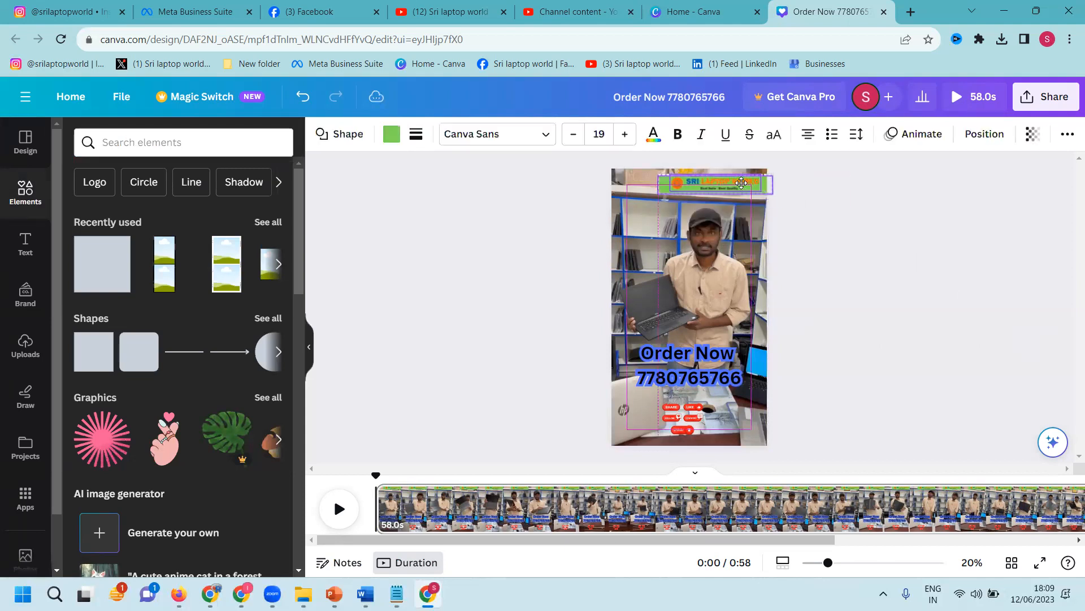
left_click(918, 249)
left_click_drag(682, 418, 734, 419)
left_click(909, 360)
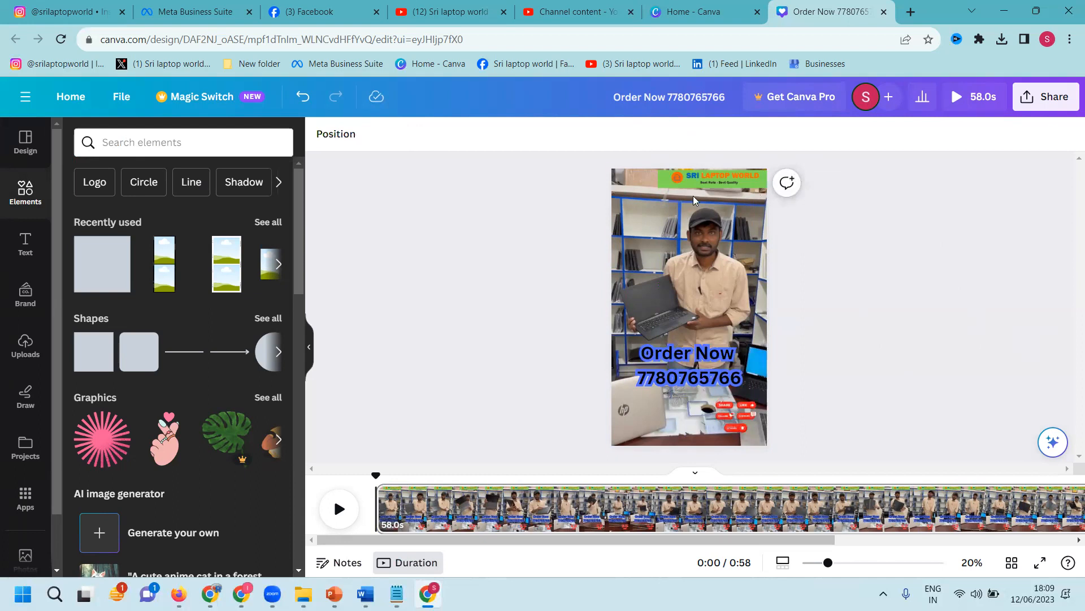
Step: Open the Dell laptop reel on Instagram and select the Telugu headline opening its caption
left_click(71, 11)
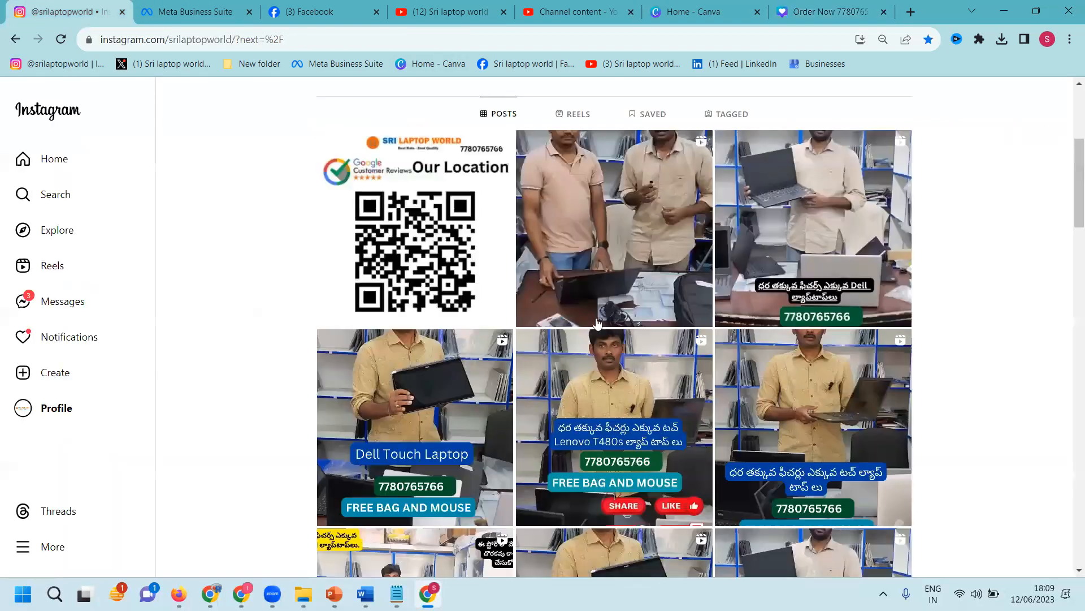
left_click(817, 245)
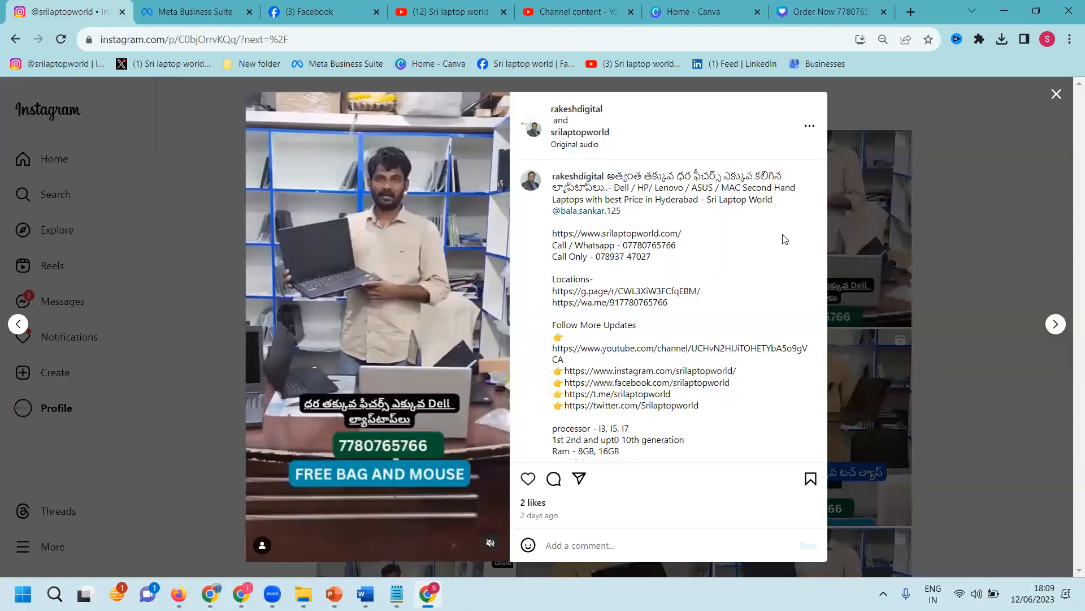
left_click_drag(626, 170, 604, 187)
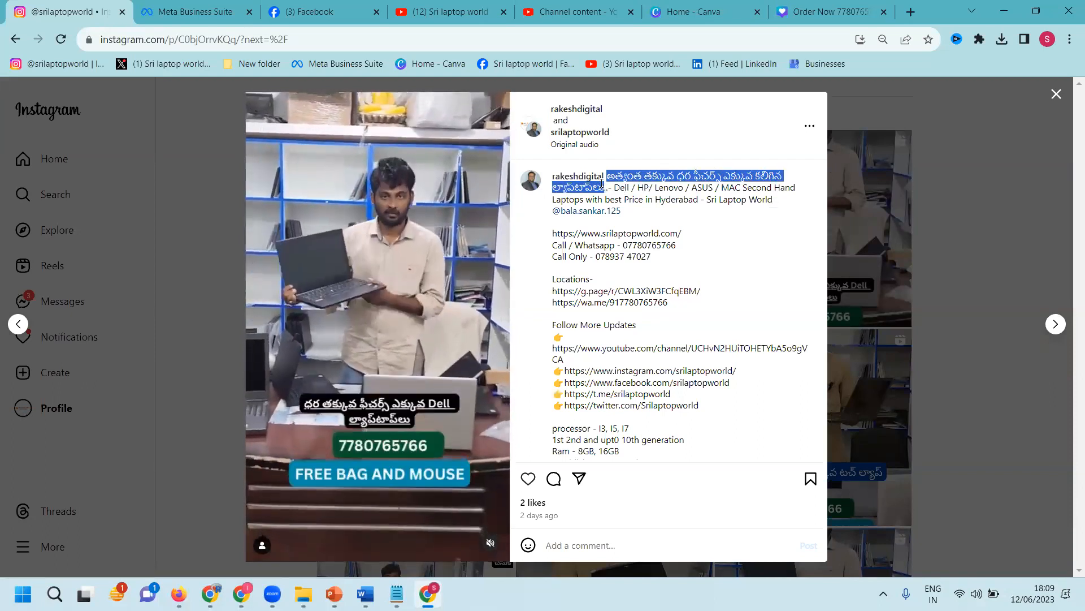
left_click(809, 8)
Step: Add the Telugu headline as body text with a yellow Background effect at size 43
left_click(25, 247)
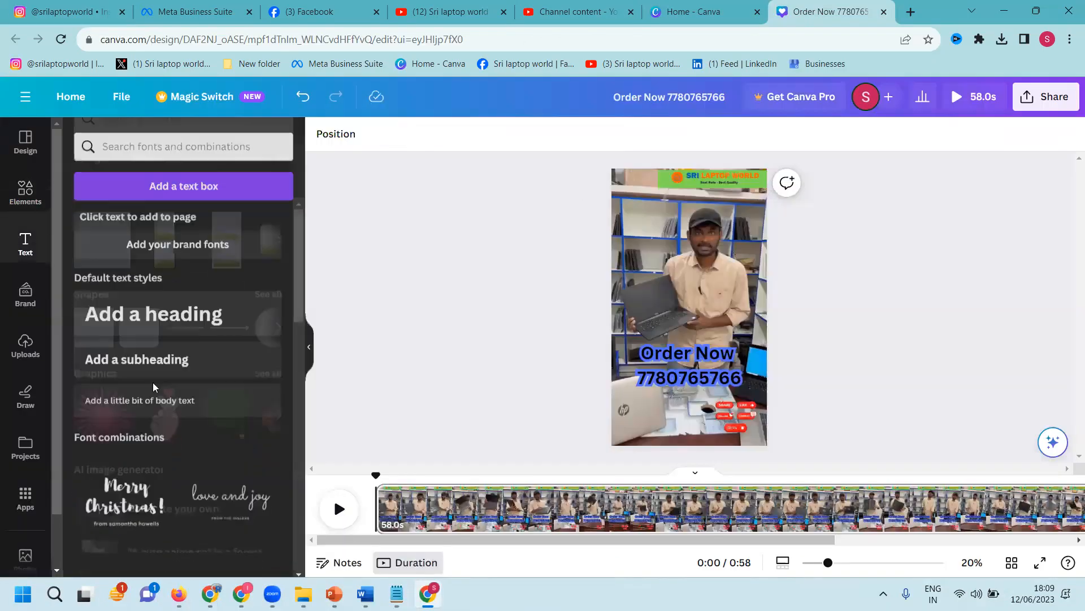
left_click(156, 397)
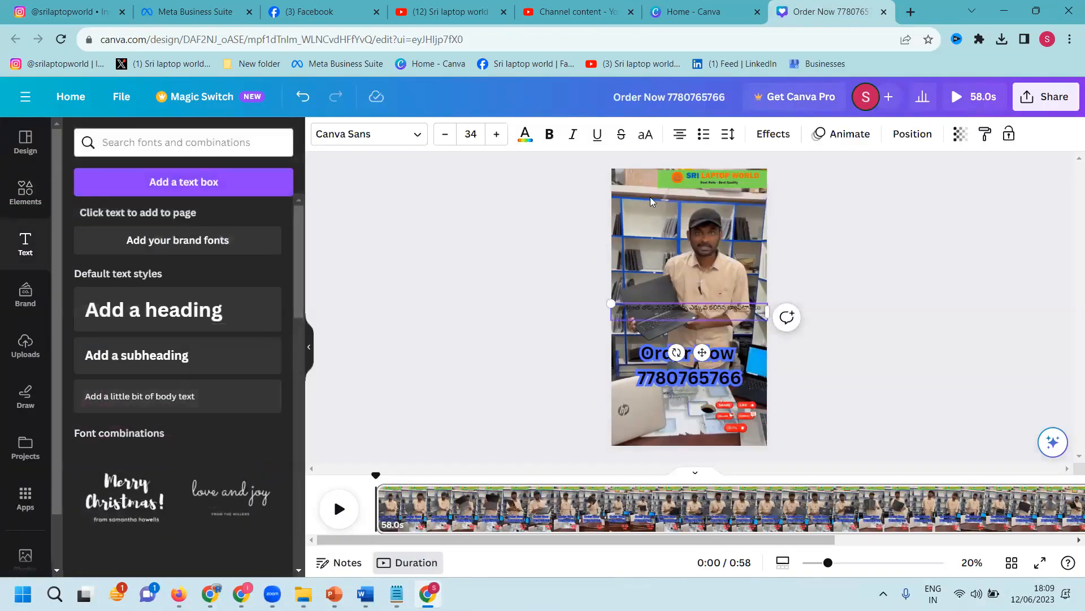
left_click(774, 135)
left_click(128, 460)
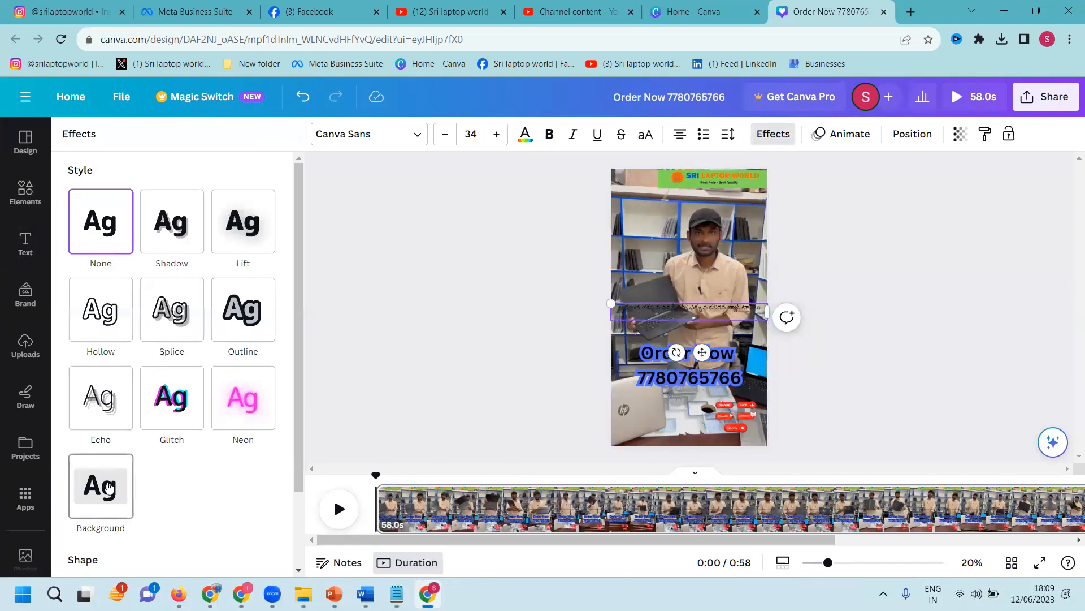
left_click(497, 134)
left_click(497, 134)
left_click(497, 134)
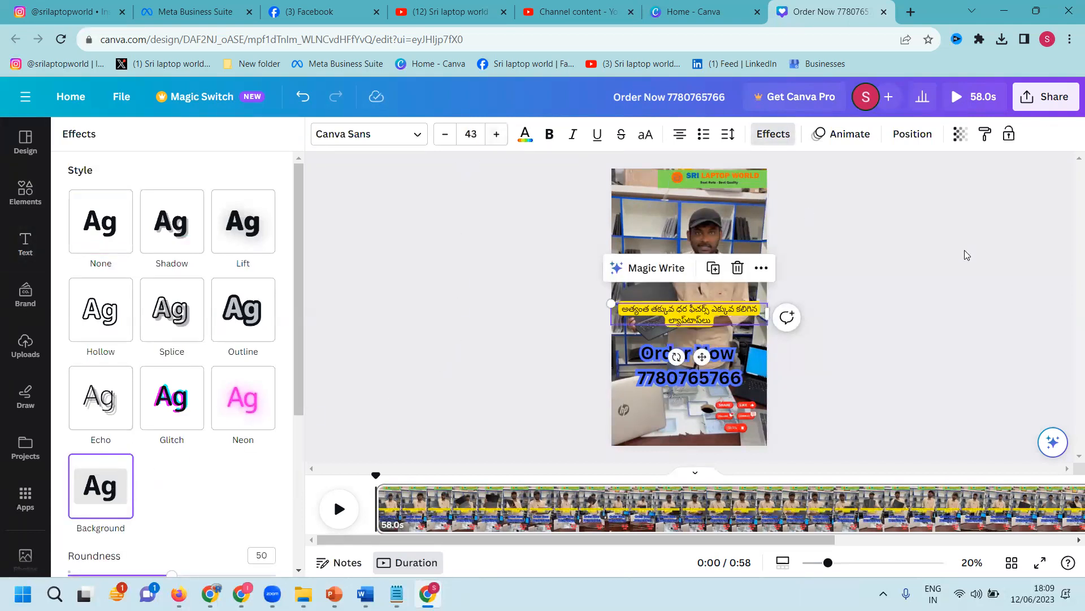
Step: Position the Telugu line just below the Order Now heading
left_click(956, 271)
left_click_drag(701, 317, 700, 329)
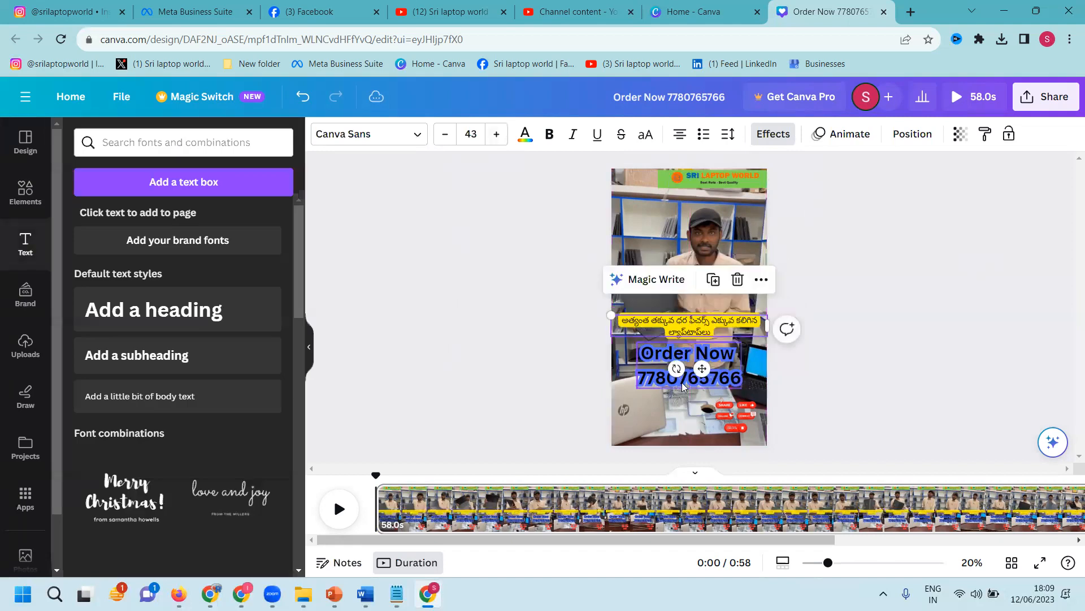
mouse_move(686, 379)
left_mouse_down()
mouse_move(685, 305)
mouse_move(677, 367)
left_mouse_up()
left_click_drag(639, 276, 709, 337)
left_click(967, 333)
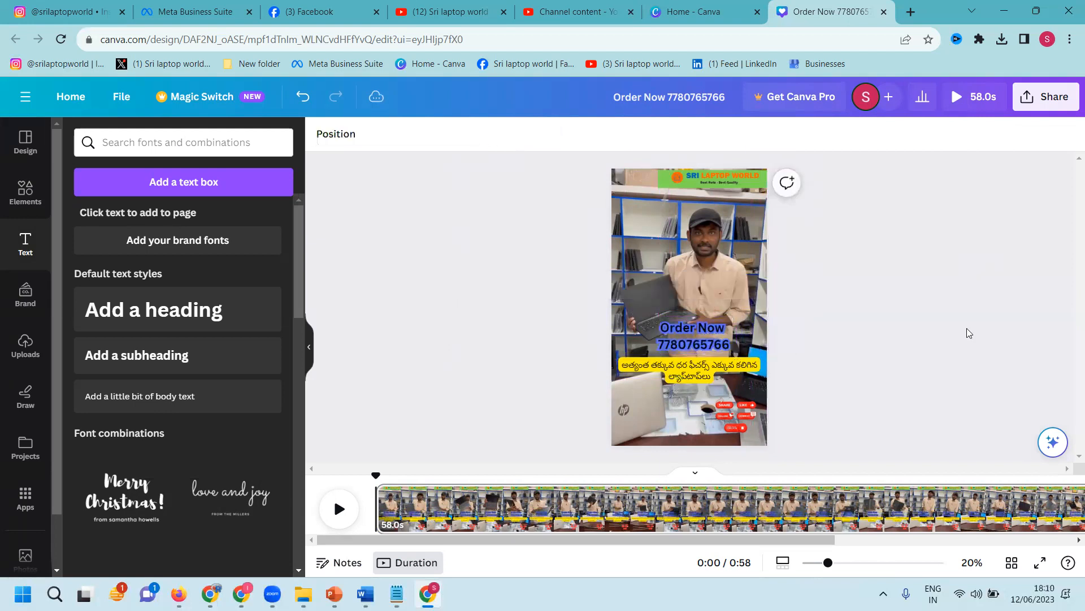
Step: Download the design as a 1080p MP4 video and return to the Instagram post
left_click(1046, 97)
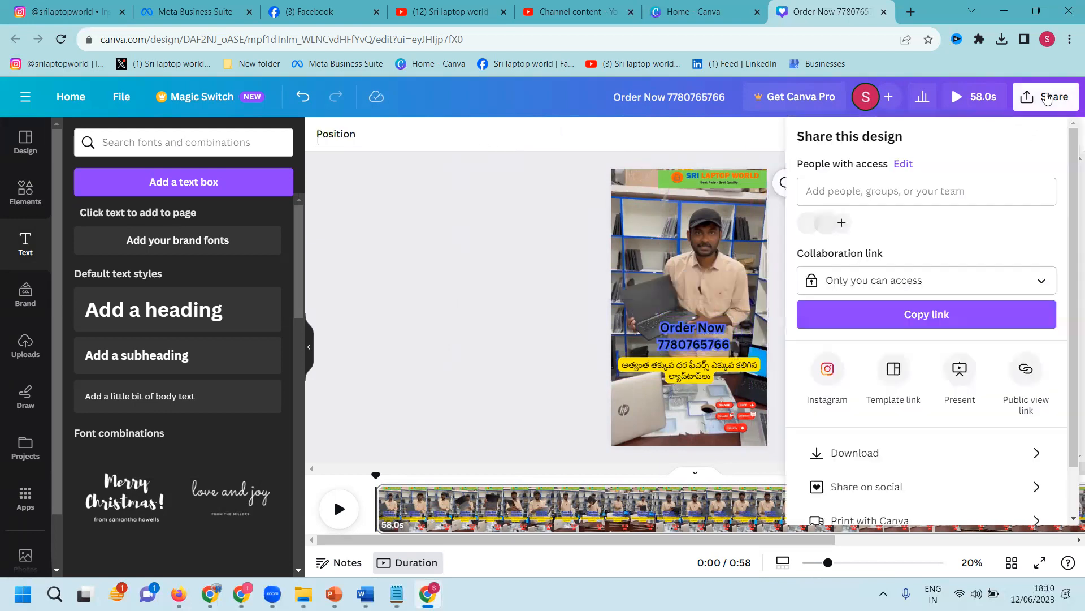
left_click(869, 455)
left_click(910, 334)
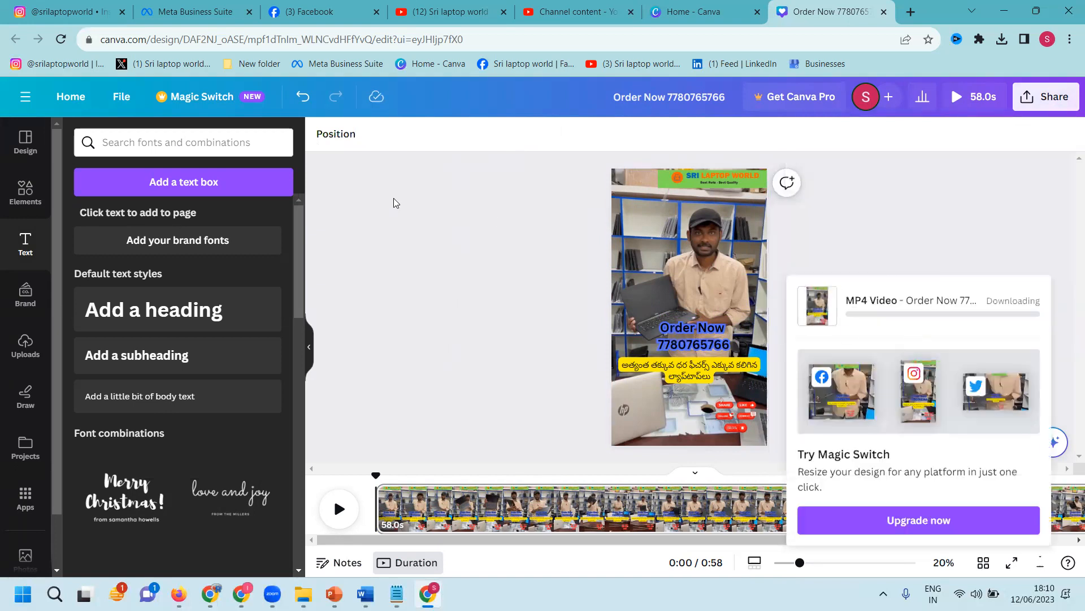
left_click(62, 11)
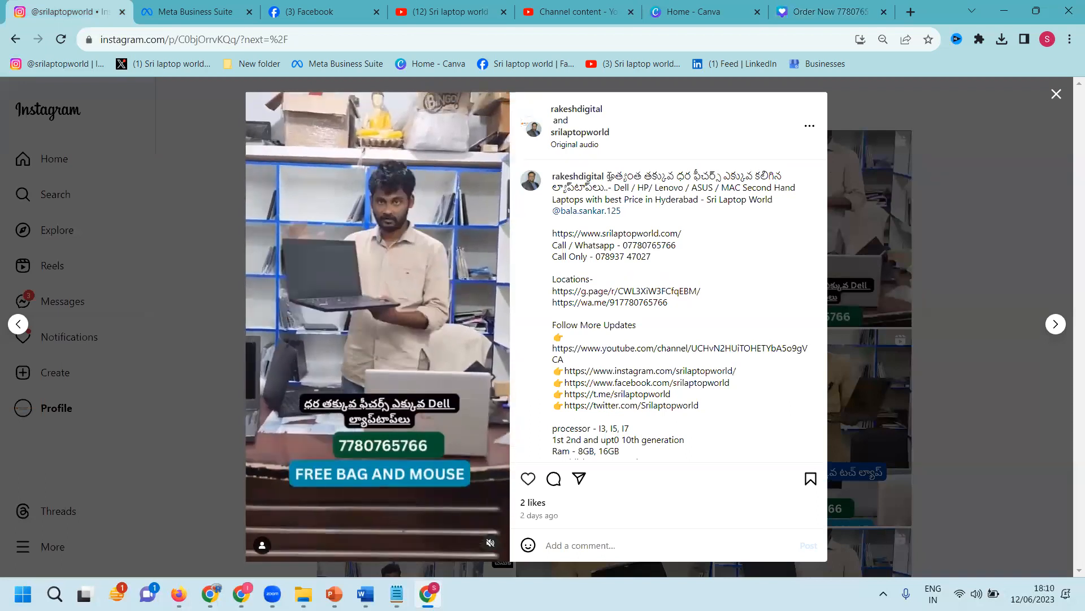
Step: Search Google for the copied Telugu laptop headline and scroll through the results
left_click_drag(608, 176, 604, 188)
key("ctrl+c")
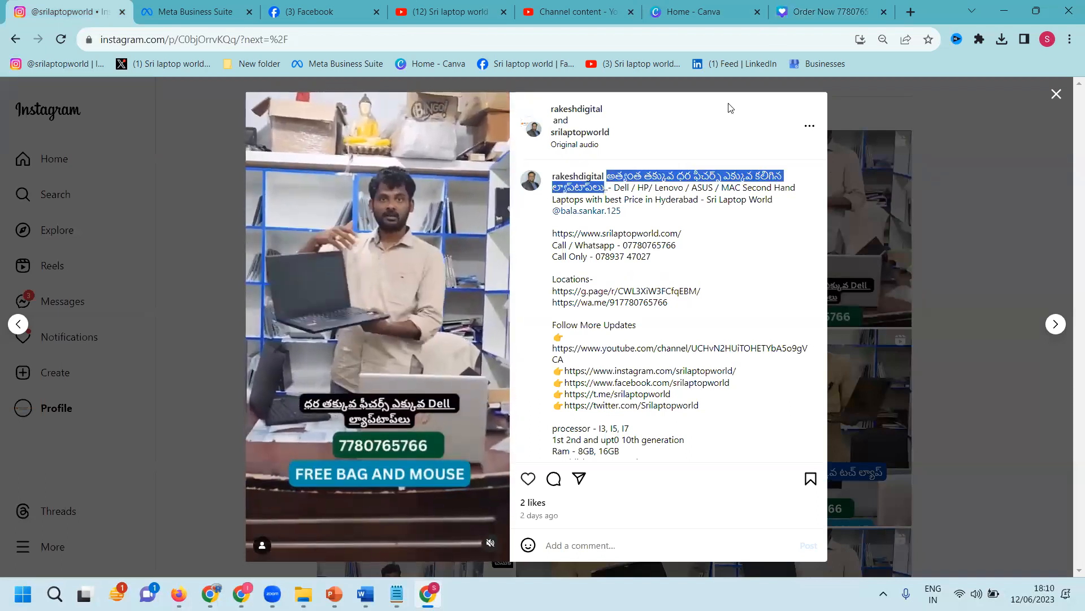
left_click(916, 13)
key("ctrl+v")
key("Return")
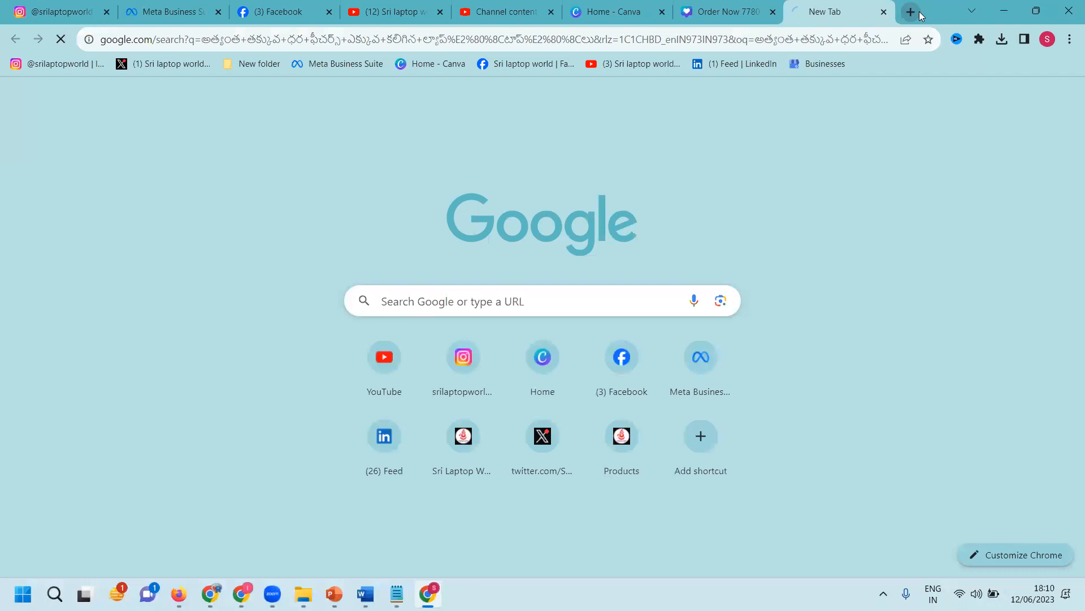
scroll(192, 310, "down", 10)
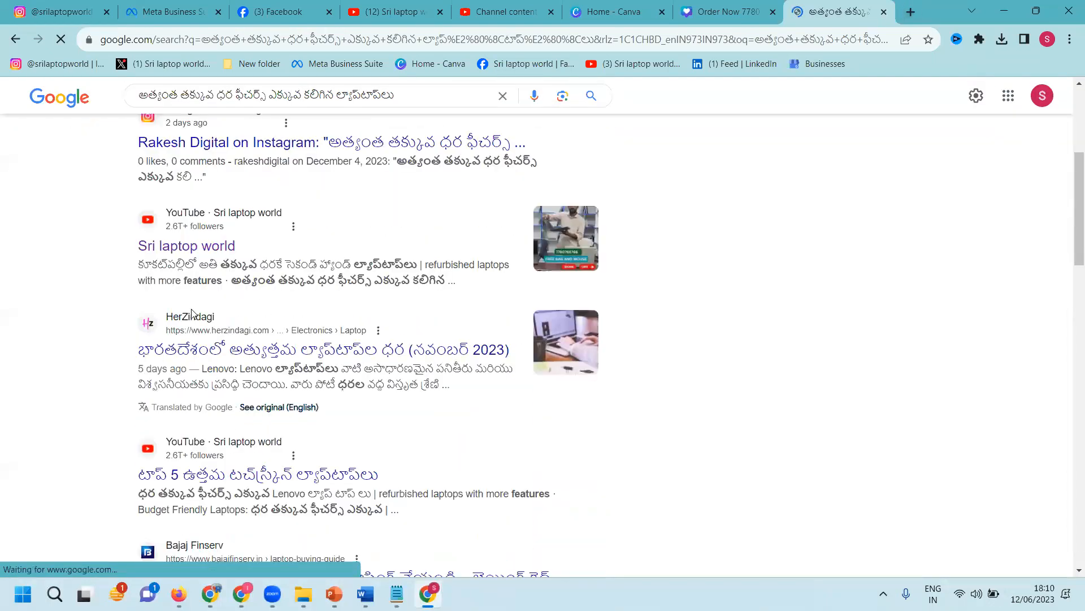
scroll(192, 315, "down", 2)
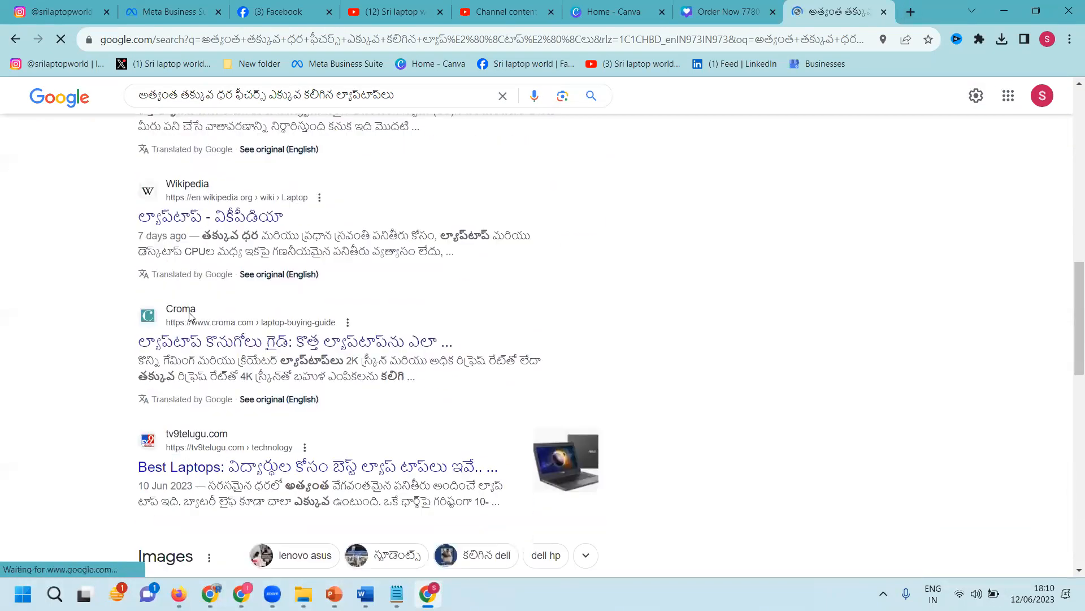
Step: Search YouTube for the Telugu headline in a new tab and scroll through the shop's matching videos
left_click(364, 7)
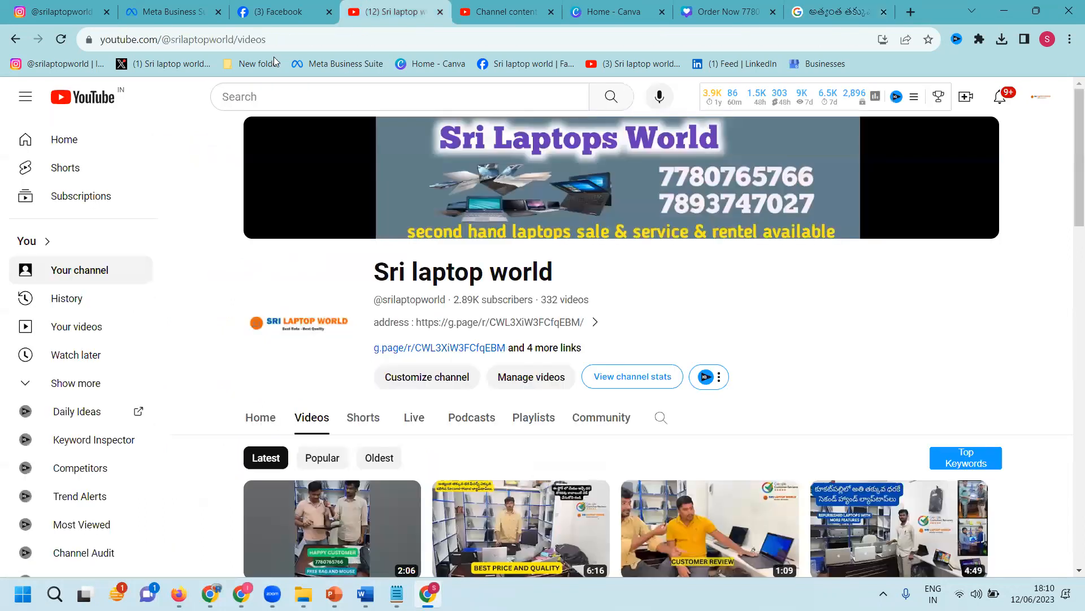
middle_click(118, 98)
left_click(436, 11)
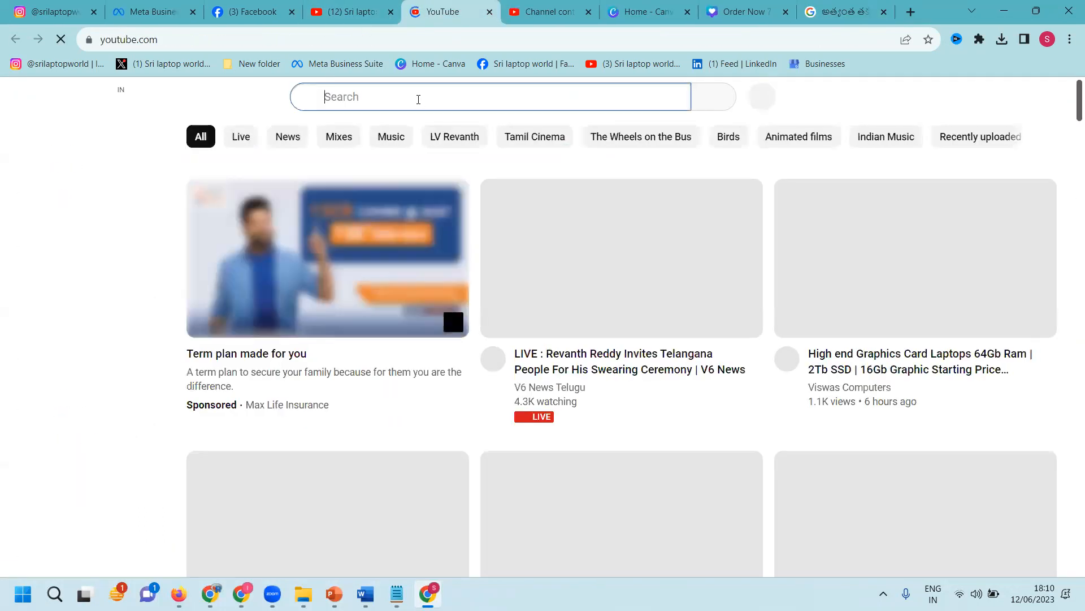
key("ctrl+v")
key("Return")
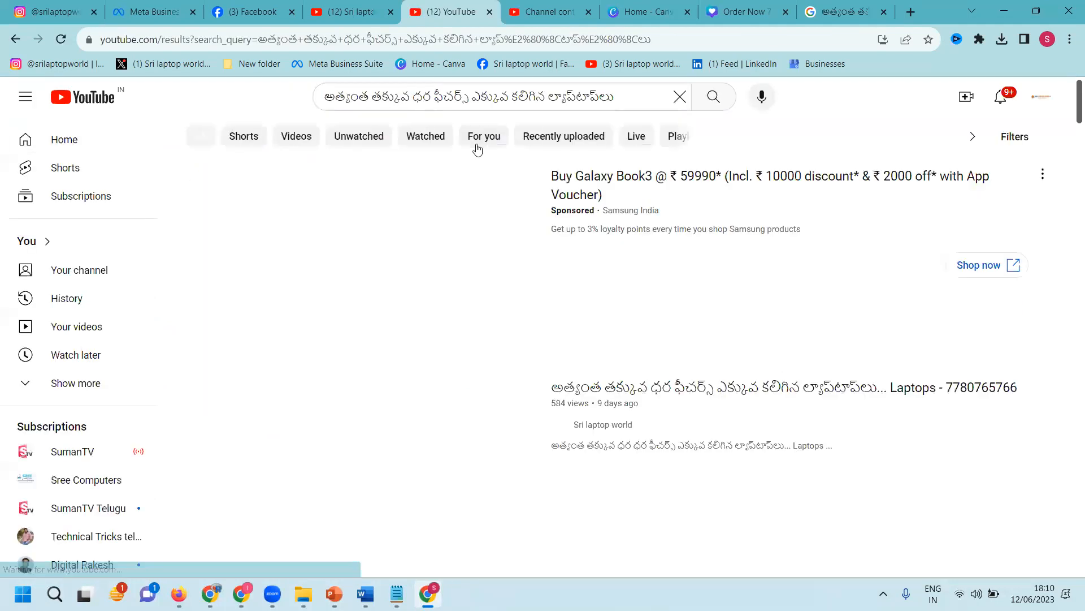
scroll(481, 232, "down", 8)
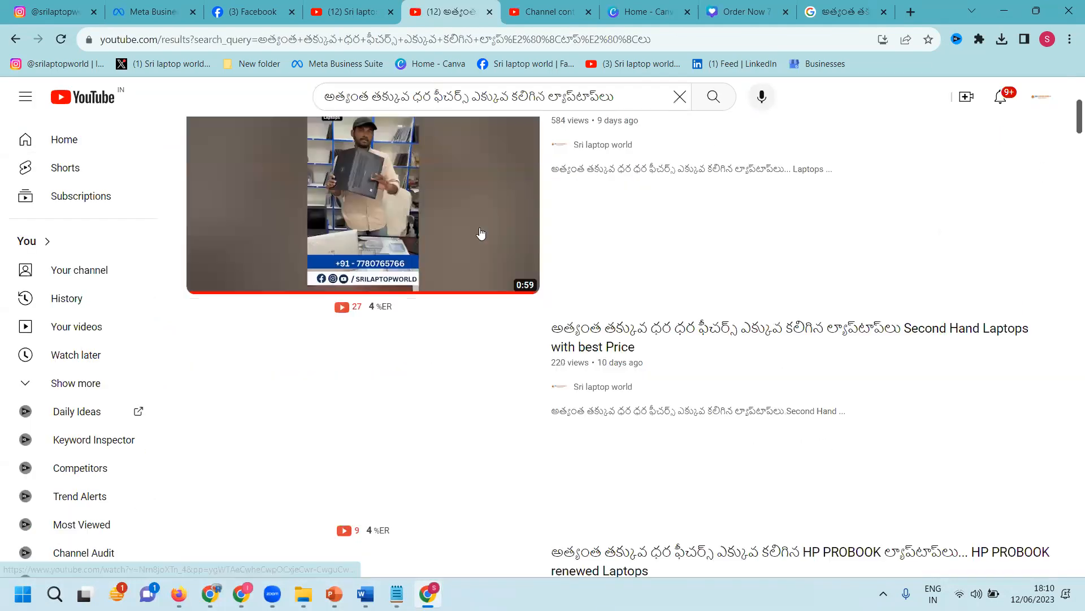
scroll(480, 232, "down", 10)
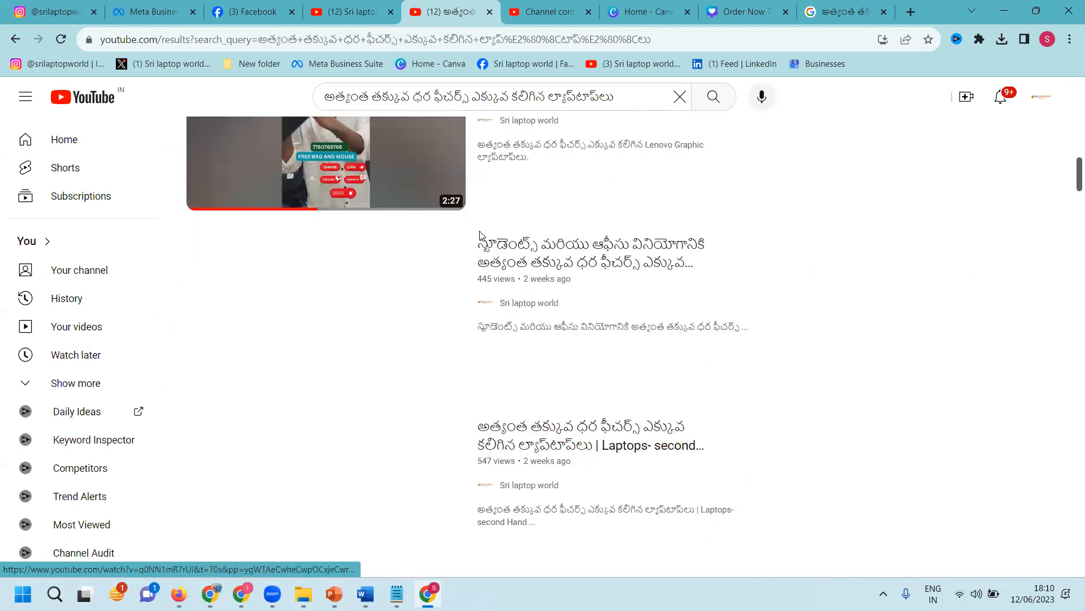
scroll(565, 275, "down", 5)
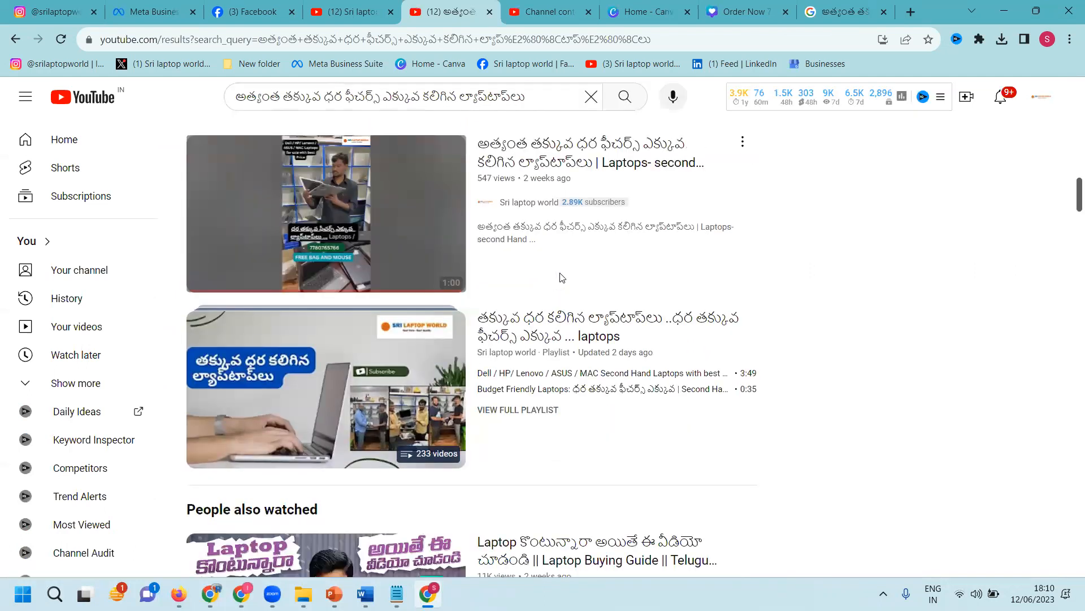
scroll(545, 304, "down", 5)
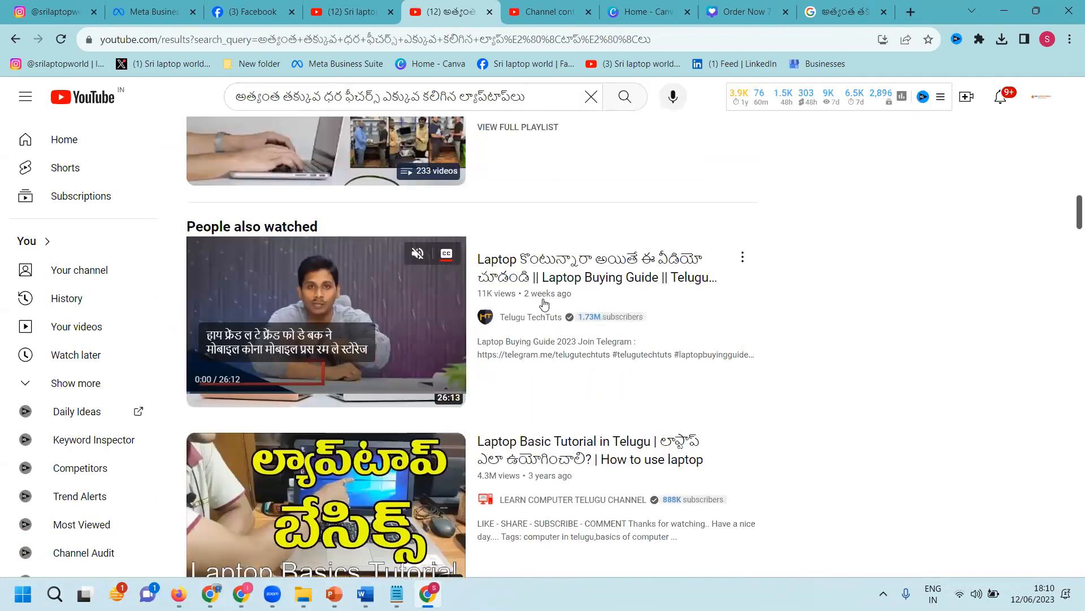
scroll(585, 266, "down", 4)
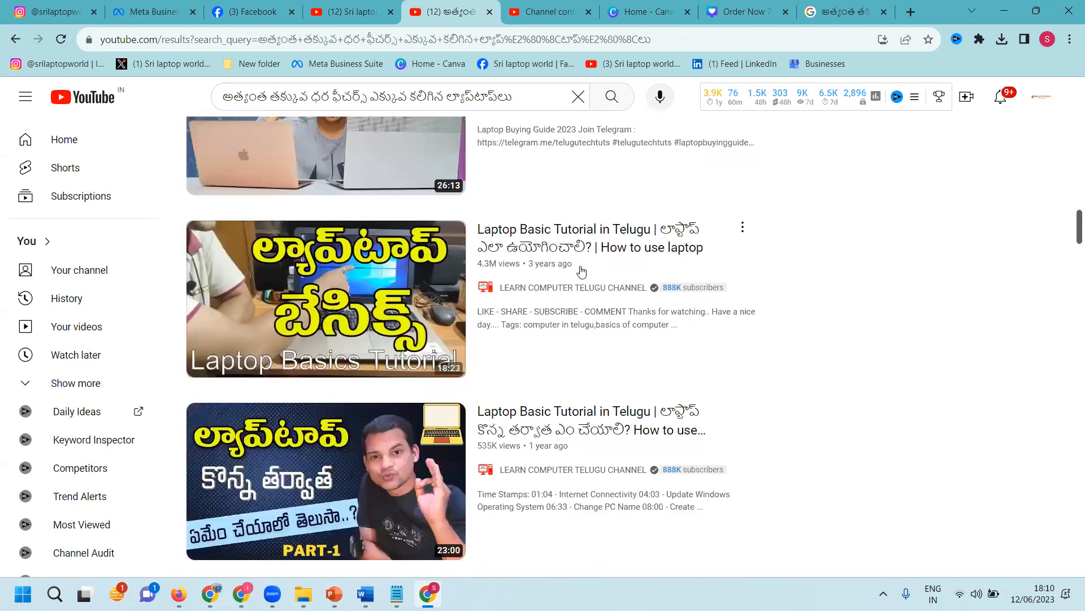
mouse_move(581, 271)
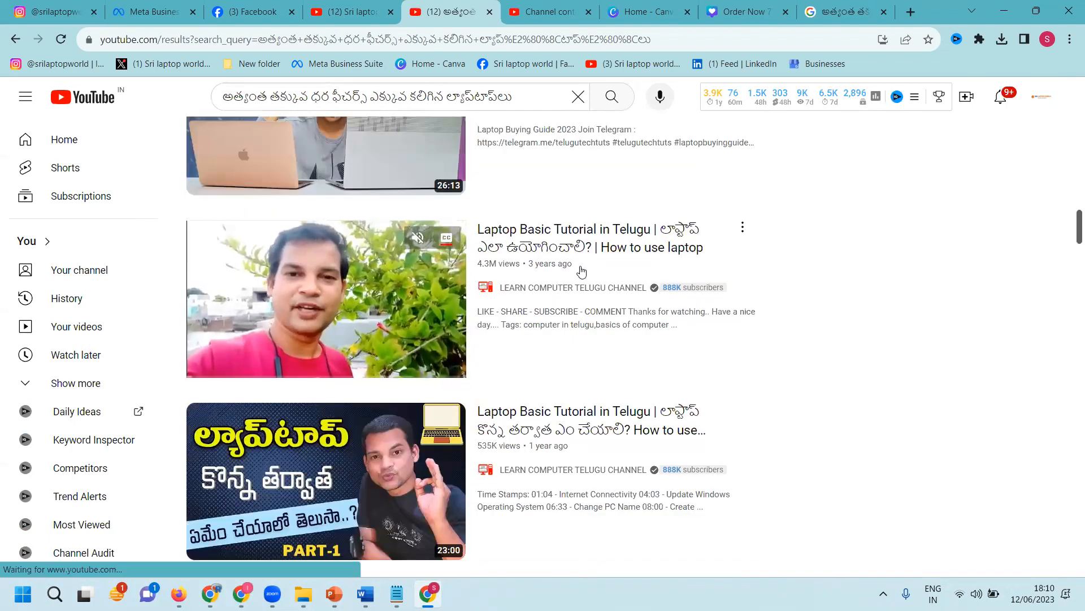
scroll(571, 272, "up", 4)
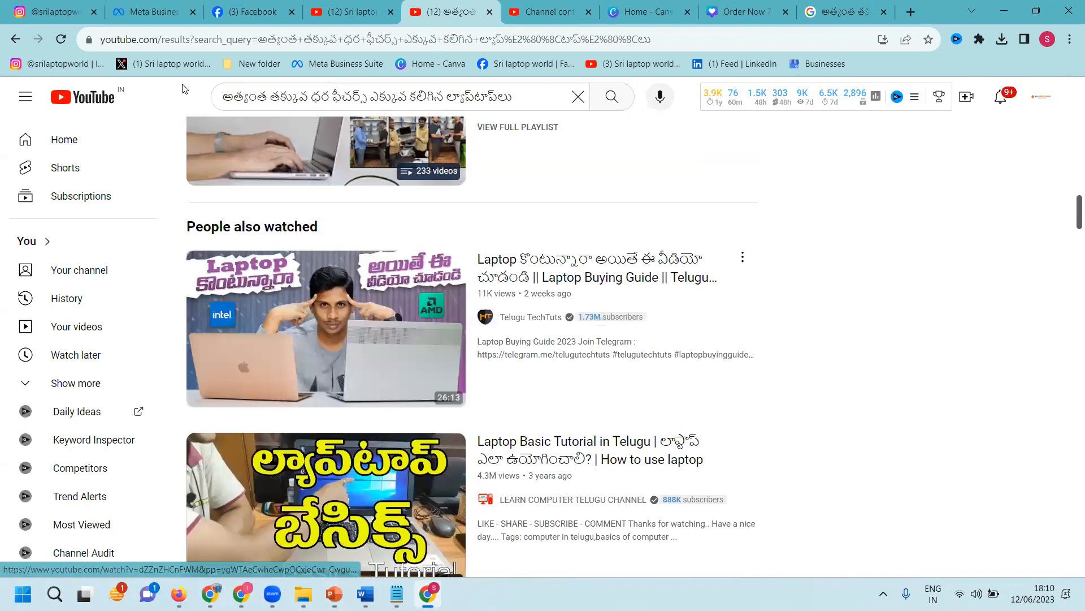
Step: On the Instagram post, reselect the caption from its start through the links
left_click(56, 11)
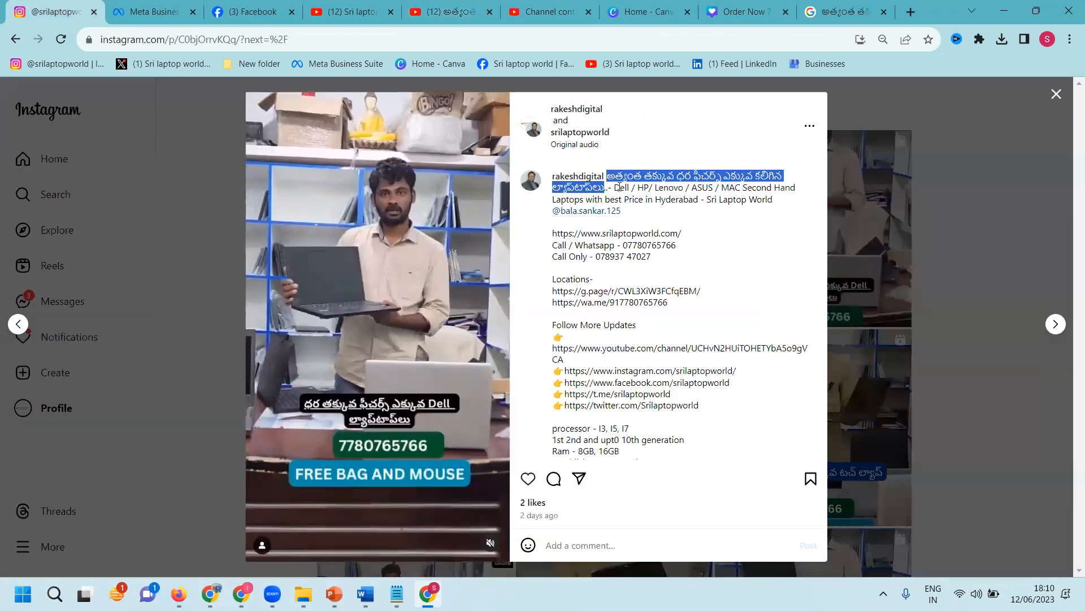
left_click(619, 187)
left_click_drag(607, 176, 673, 430)
scroll(638, 291, "down", 2)
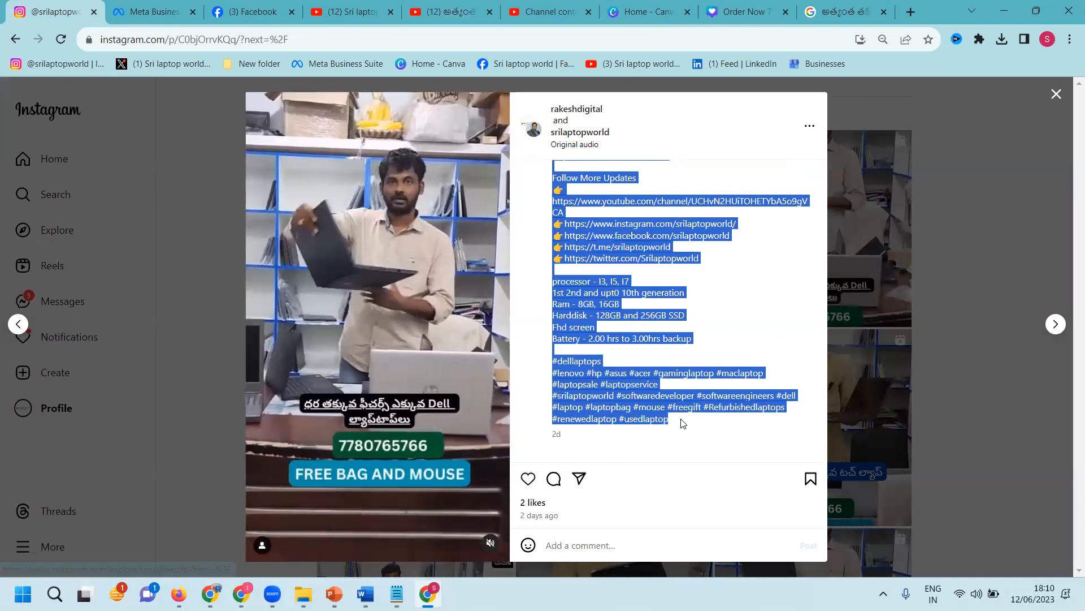
Step: Close the post and the new-post window, then return to the Order Now design in Canva
left_click(1057, 95)
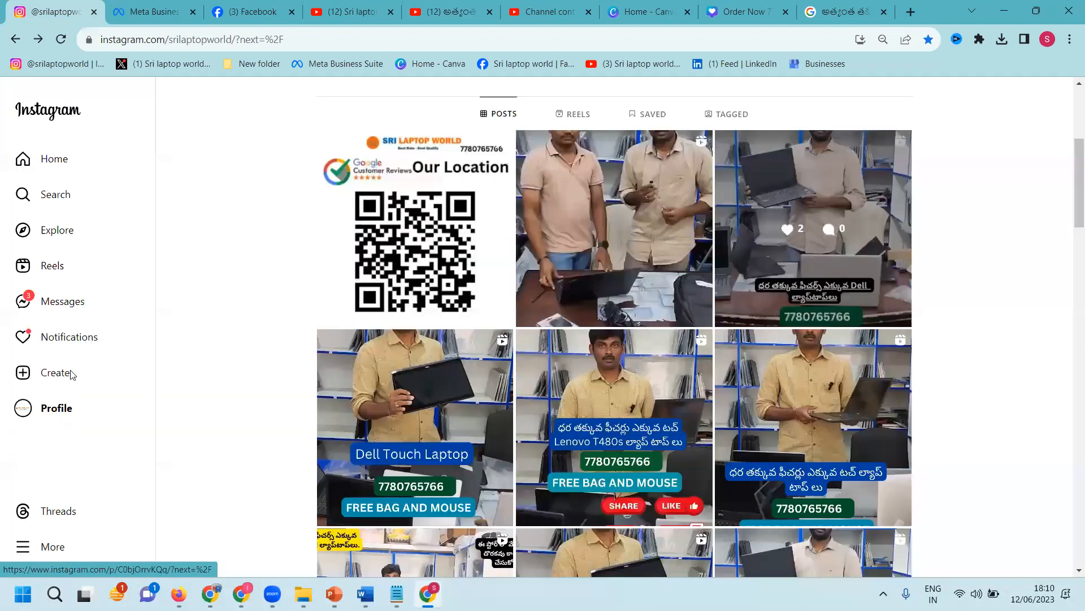
left_click(57, 372)
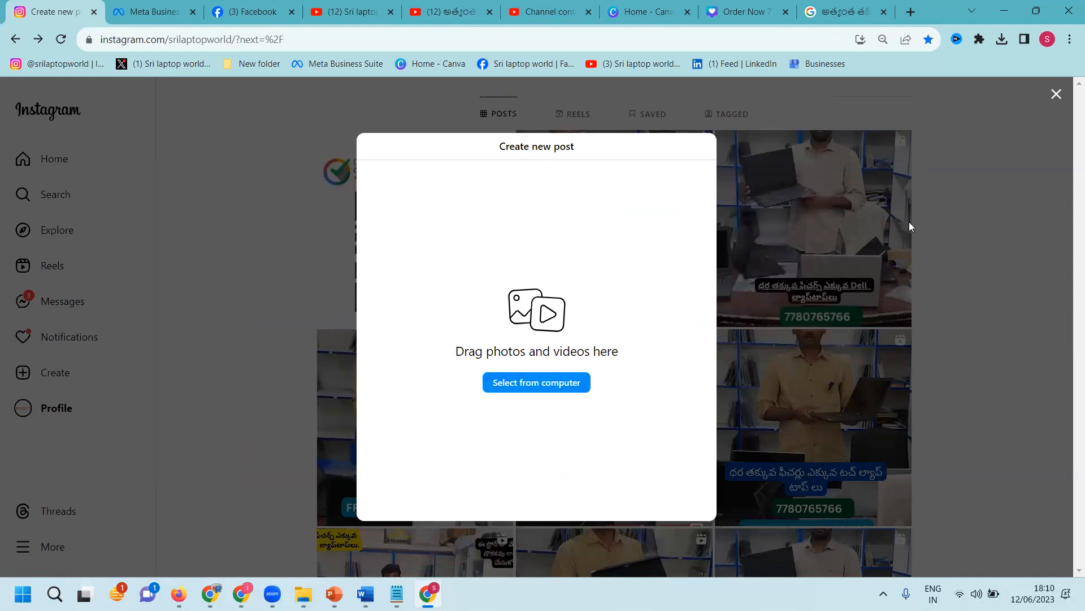
left_click(954, 210)
left_click(729, 11)
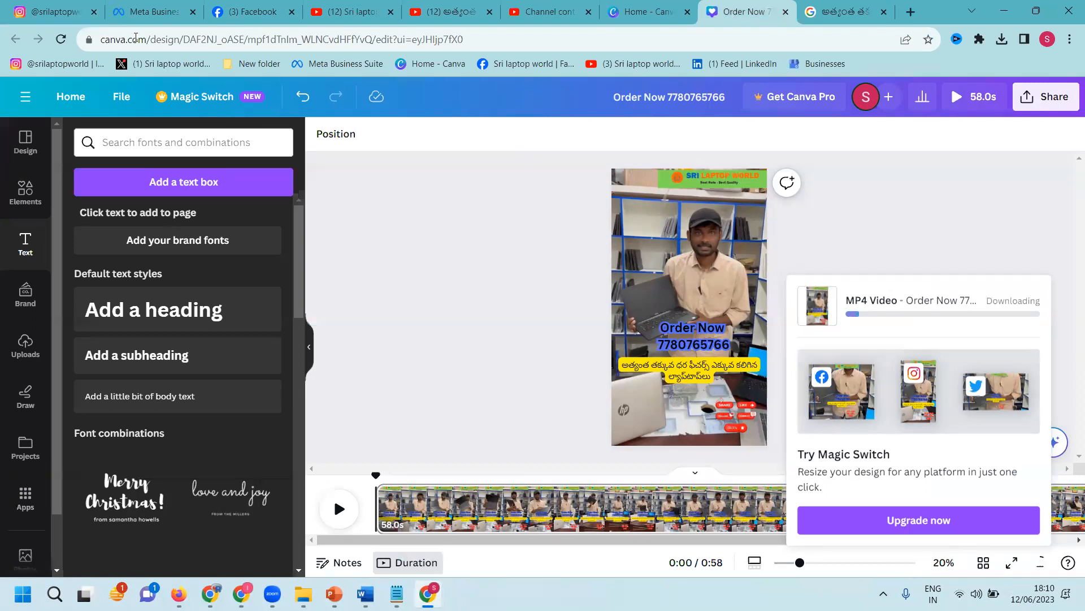
Step: Go to Meta Business Suite, glance at the Facebook page and Instagram profile, then return
left_click(139, 10)
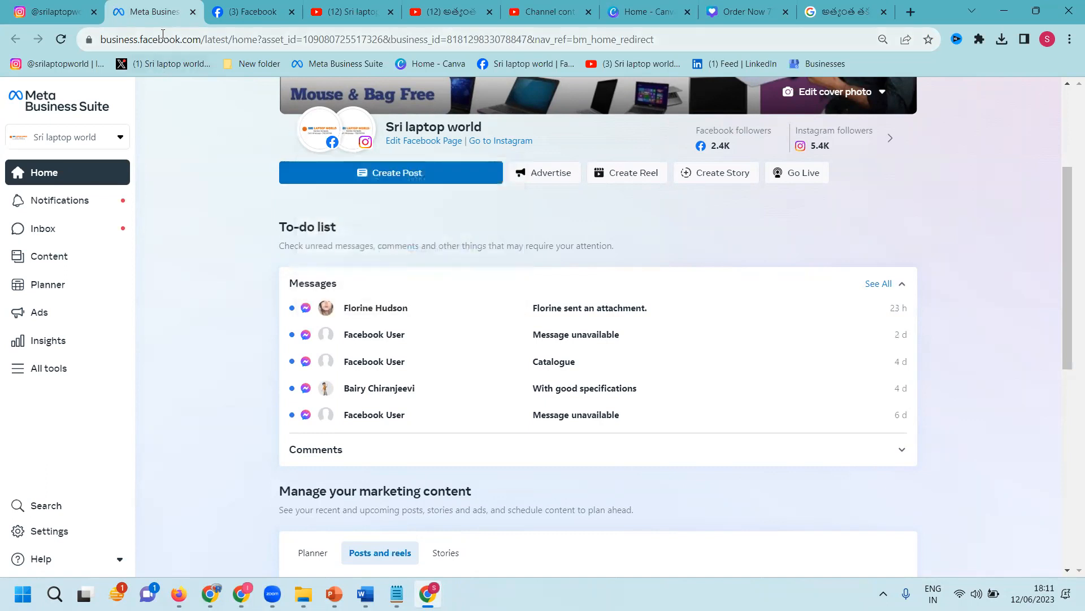
left_click(236, 11)
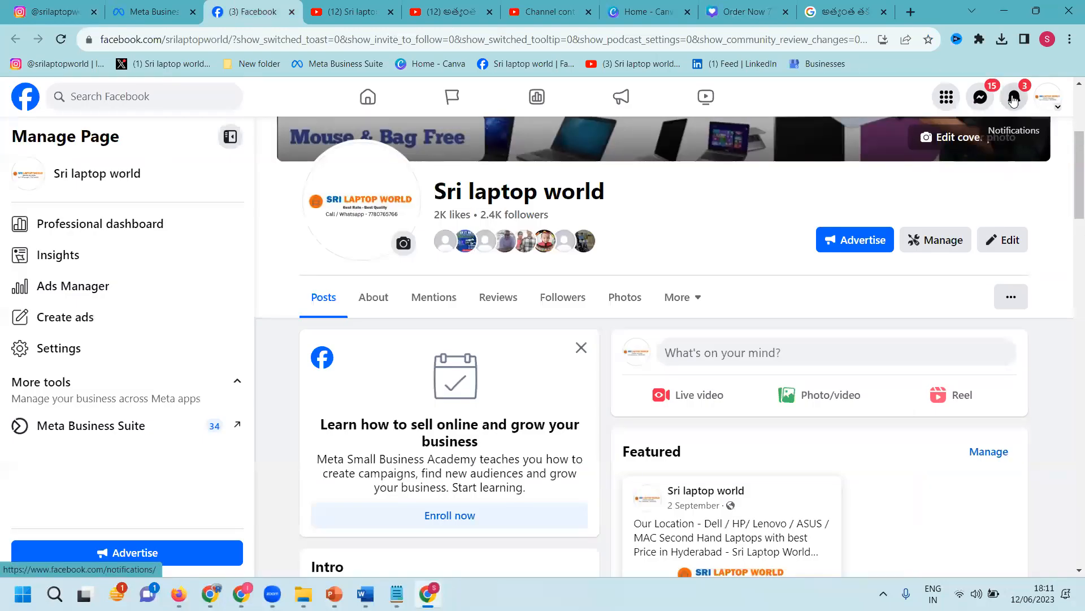
left_click(22, 3)
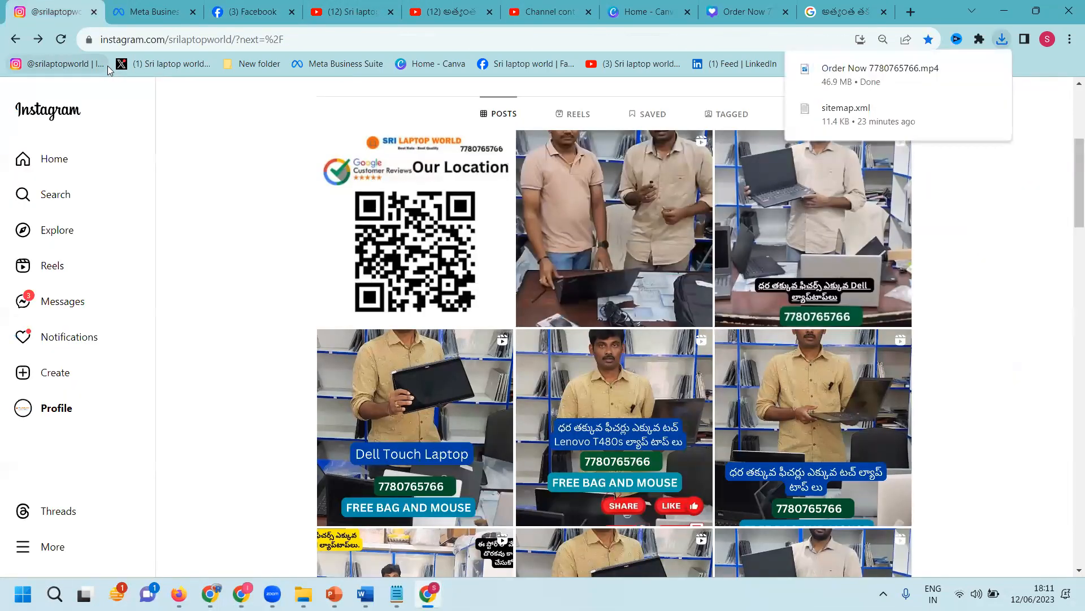
left_click(151, 11)
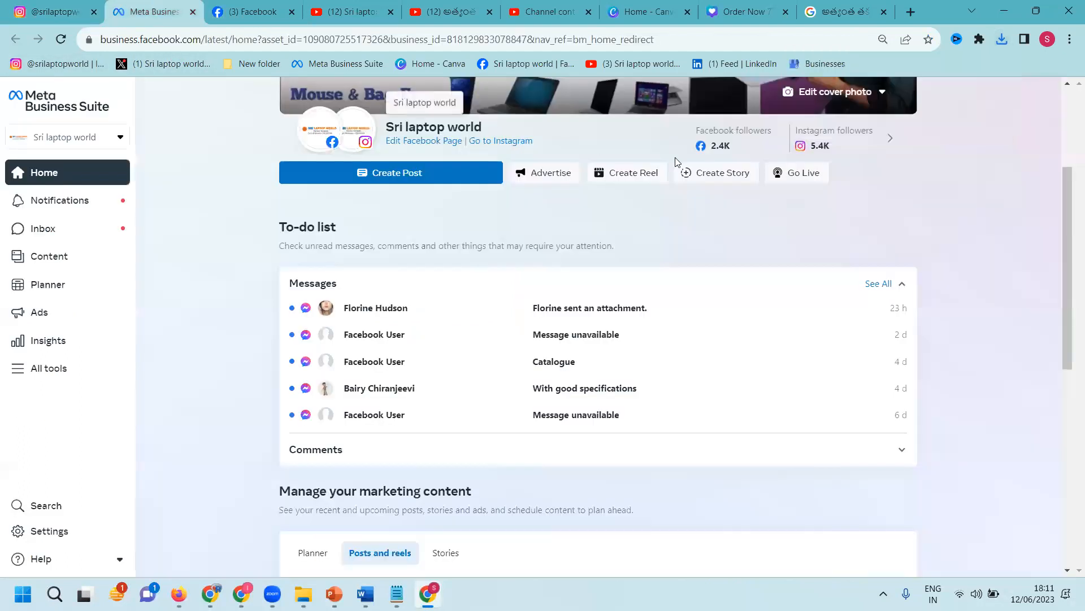
Step: Create a new reel with the pasted product caption and upload the Order Now MP4 from Downloads
left_click(635, 173)
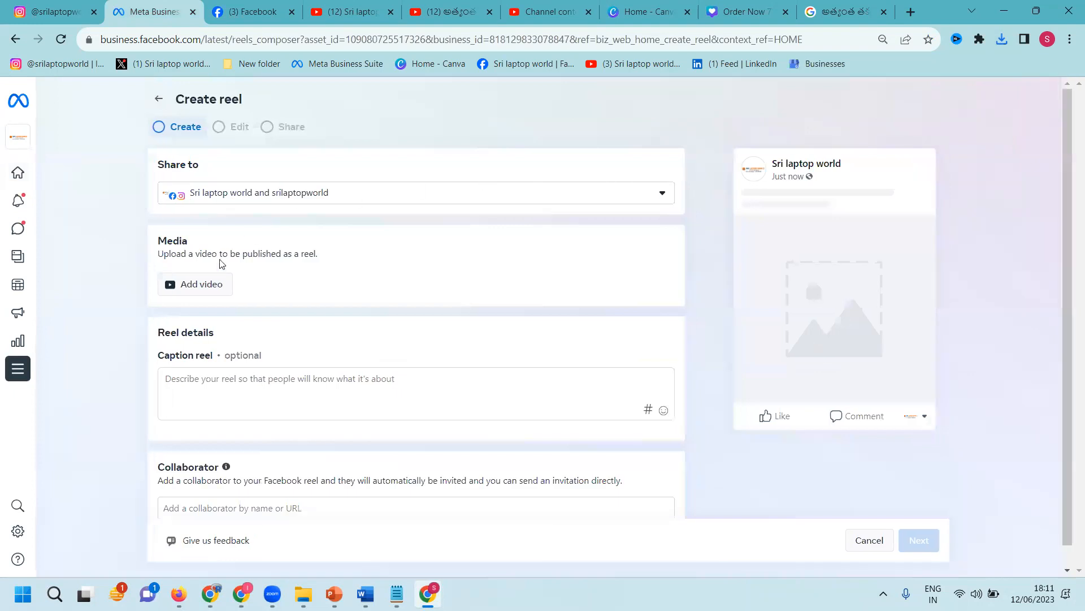
key("ctrl+v")
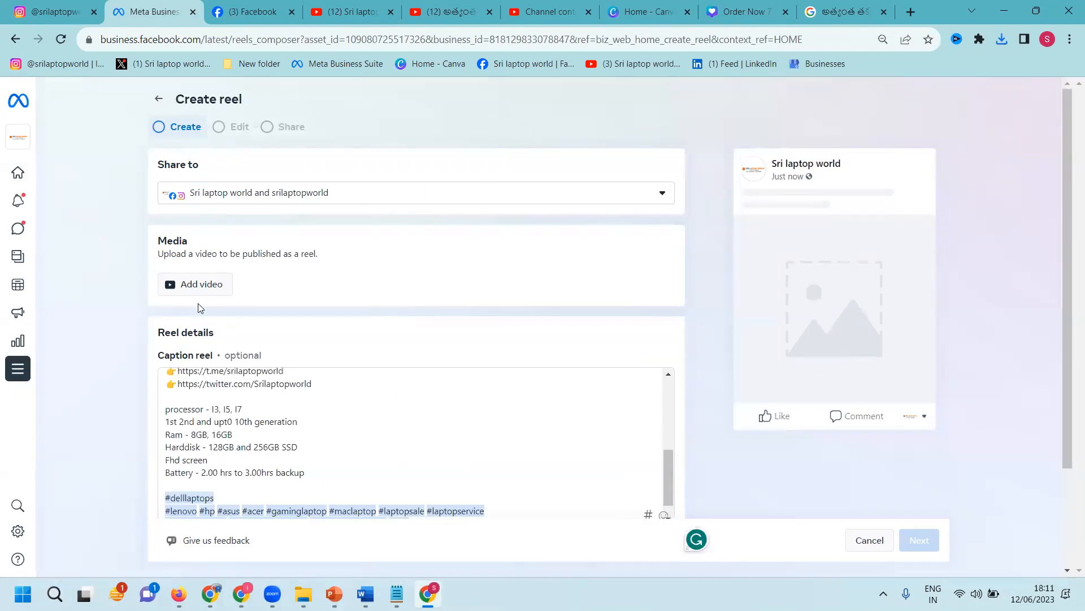
left_click(199, 285)
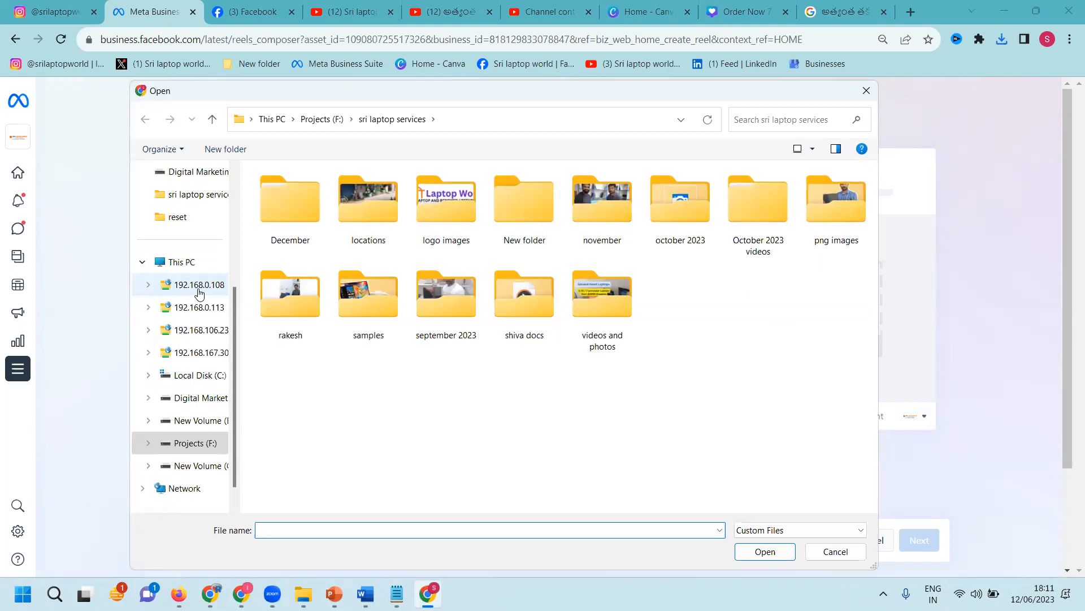
scroll(199, 292, "up", 3)
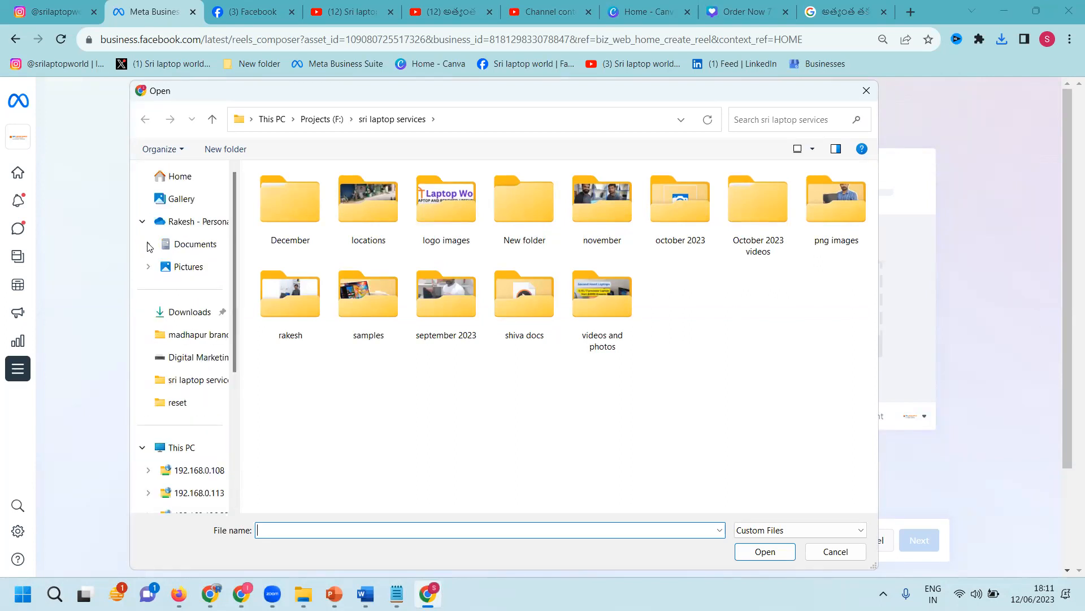
left_click(189, 315)
double_click(309, 212)
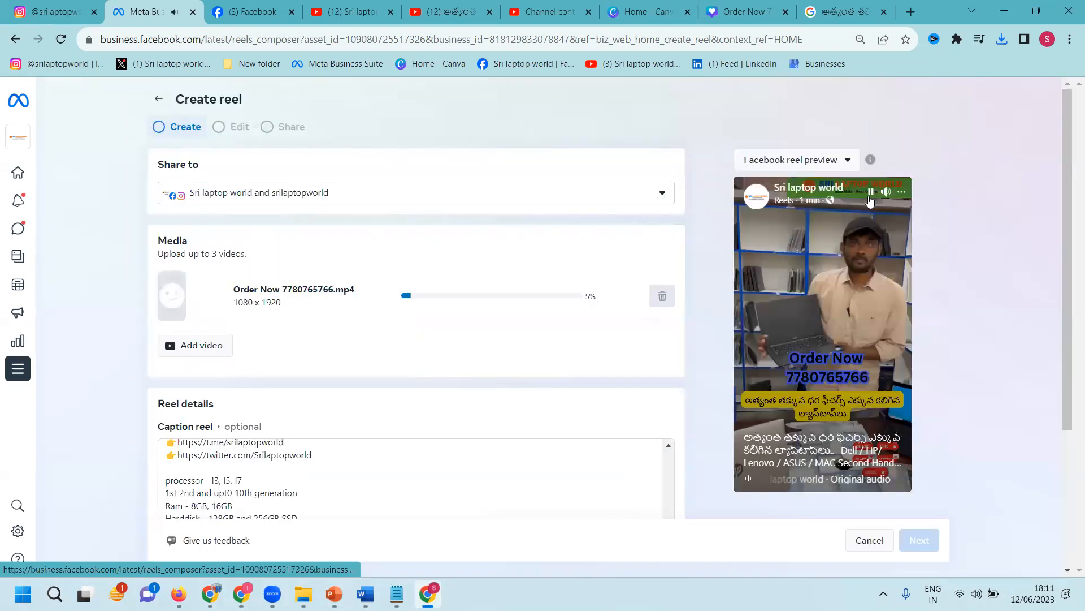
Step: Pause the uploaded Order Now preview, add the suggested collaborator account by name, and try Next
left_click(871, 195)
scroll(468, 406, "down", 4)
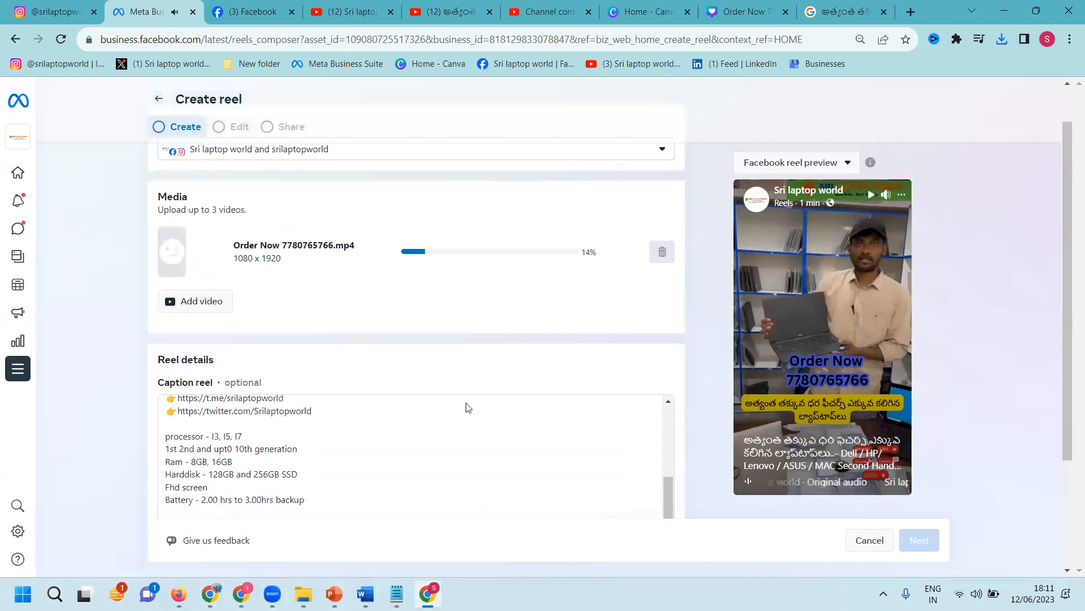
left_click(241, 488)
type("rakesh digi")
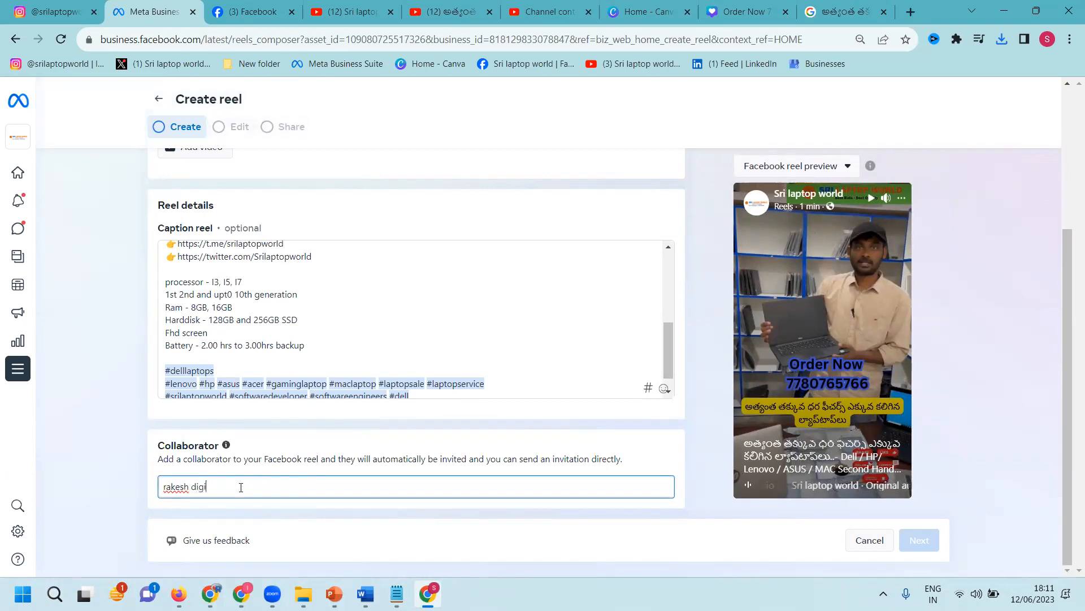
type("tal")
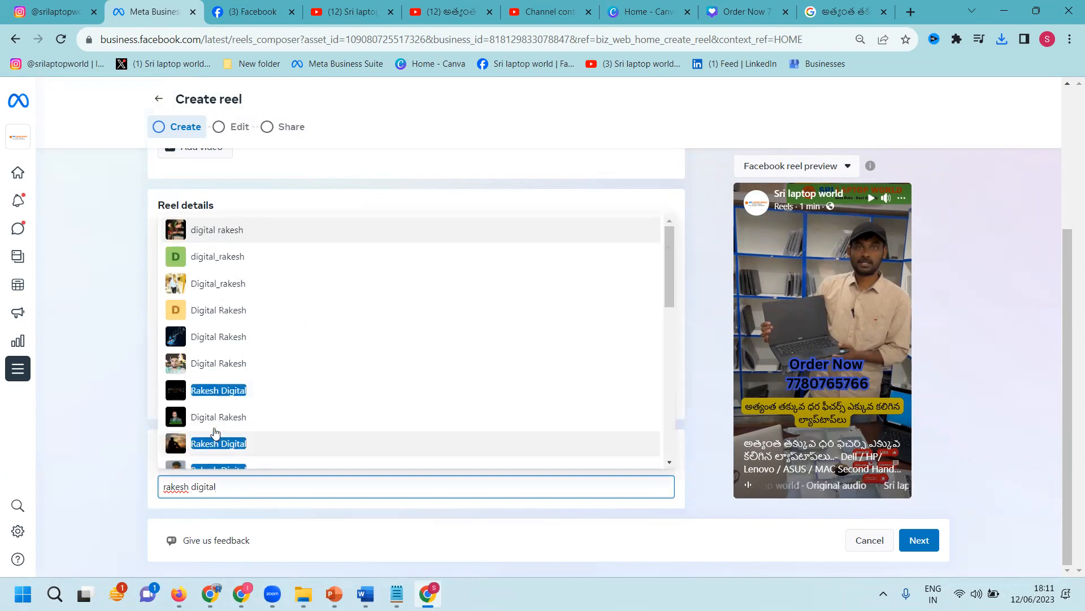
left_click(210, 418)
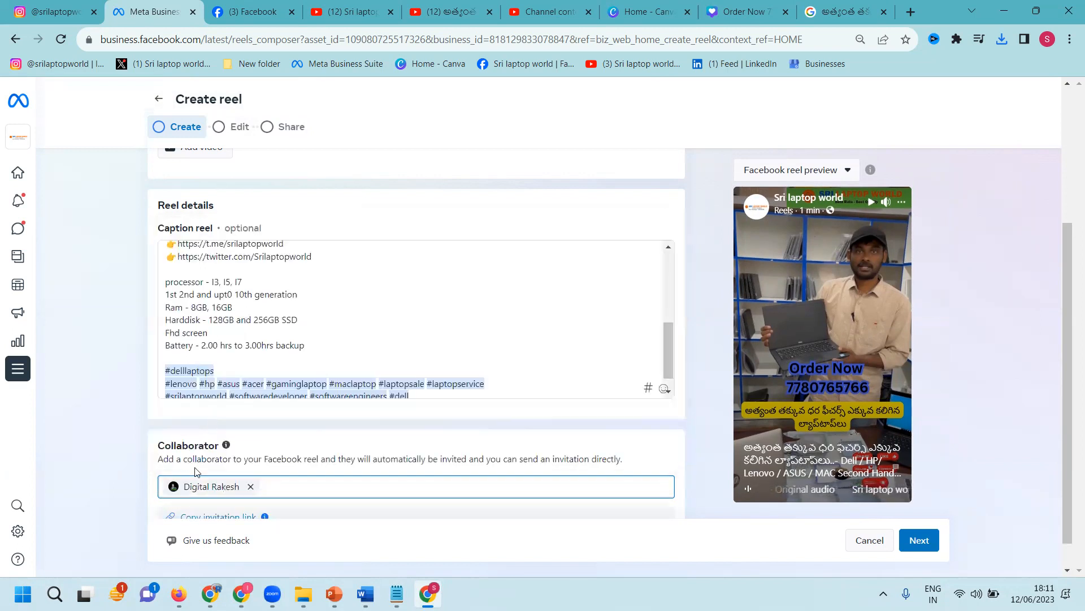
left_click(922, 546)
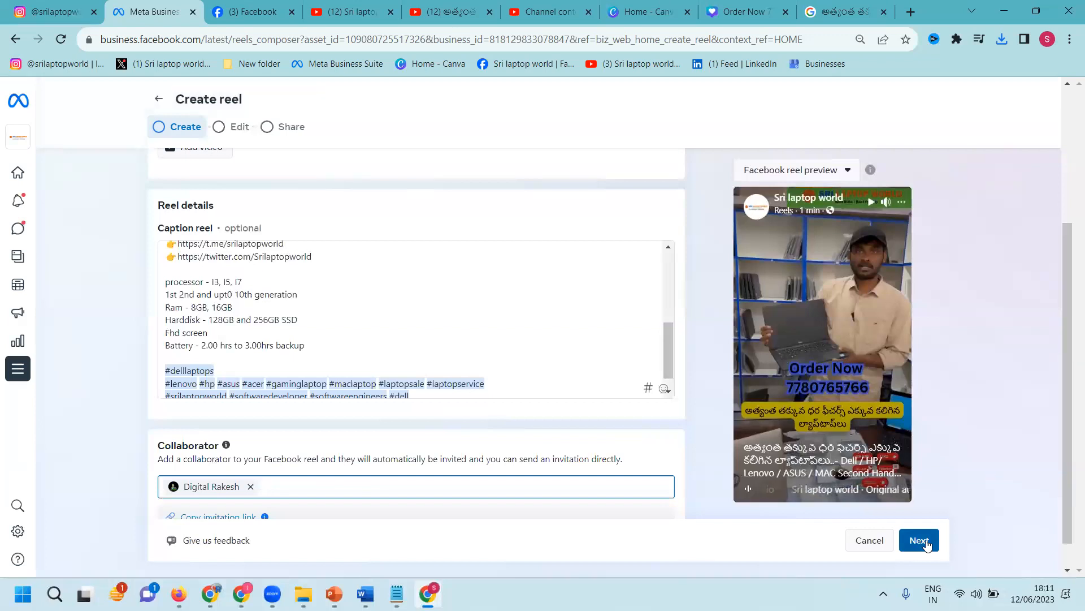
scroll(139, 319, "up", 4)
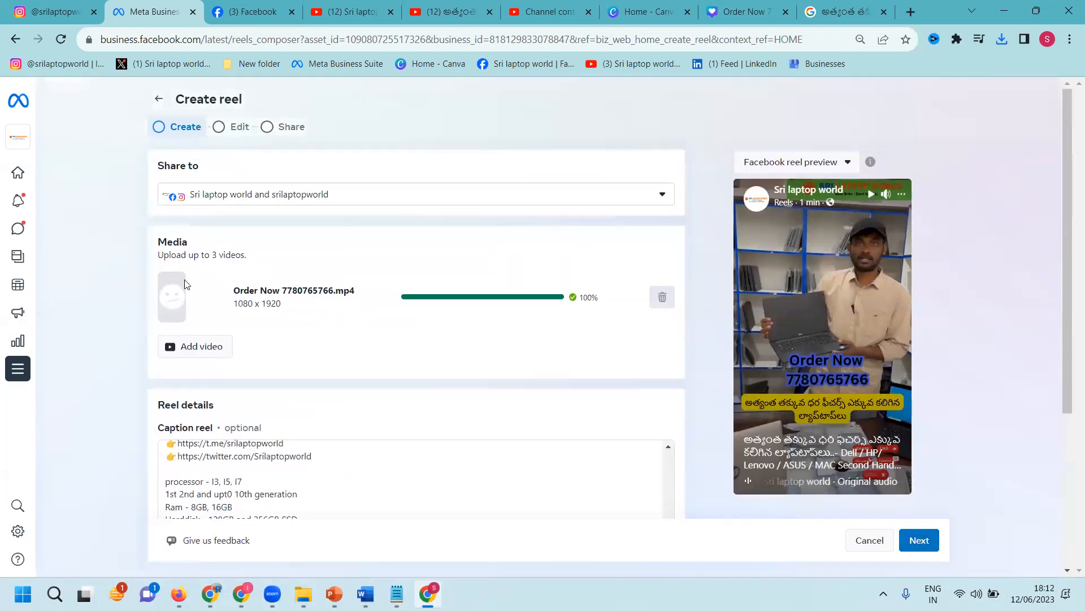
left_click(205, 198)
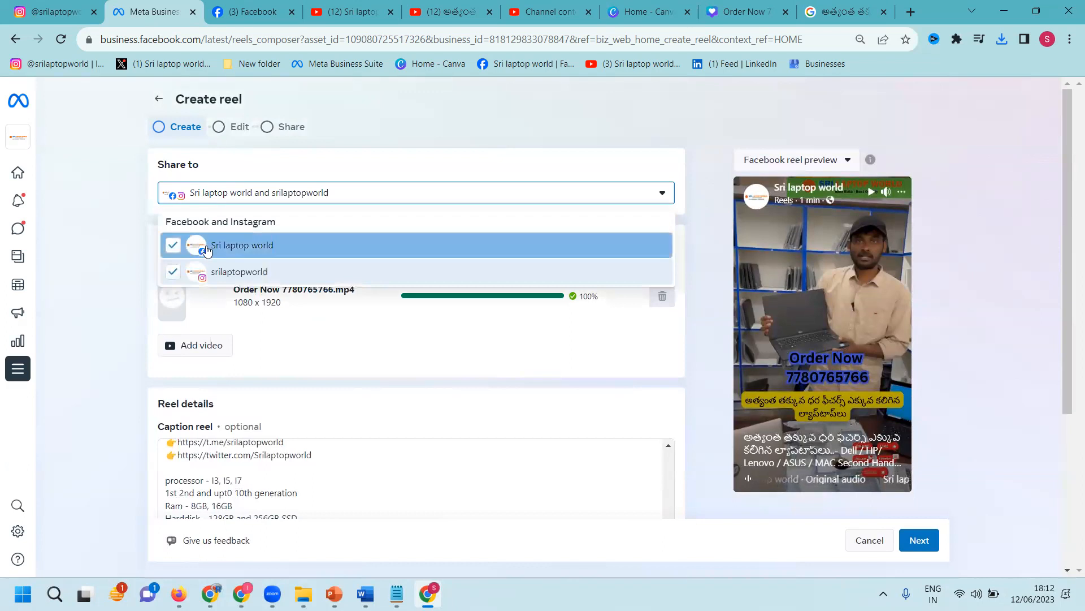
left_click(193, 246)
left_click(66, 278)
scroll(67, 284, "down", 2)
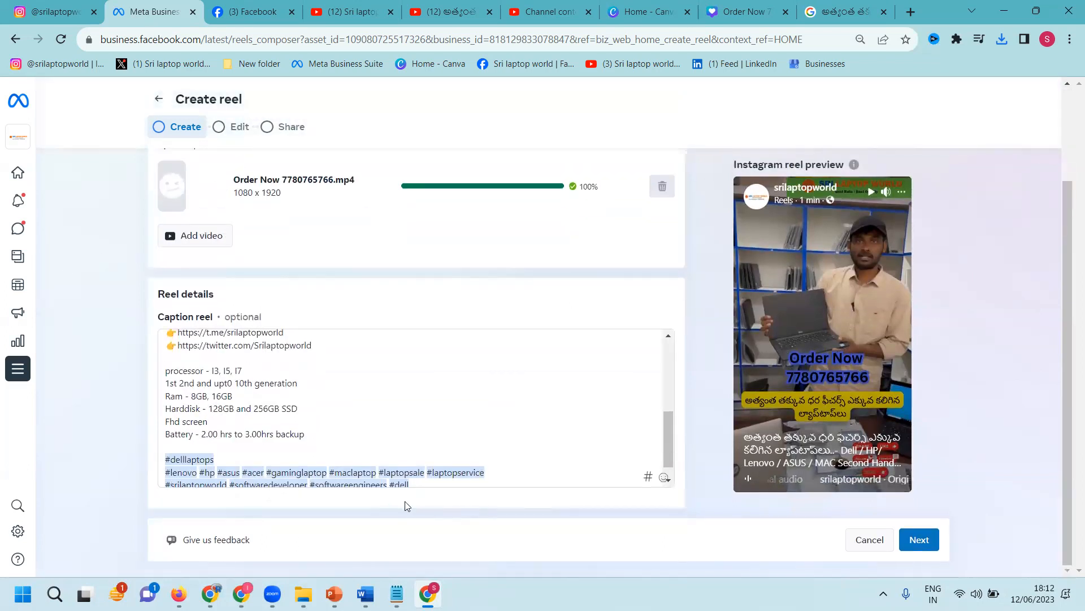
scroll(330, 366, "up", 5)
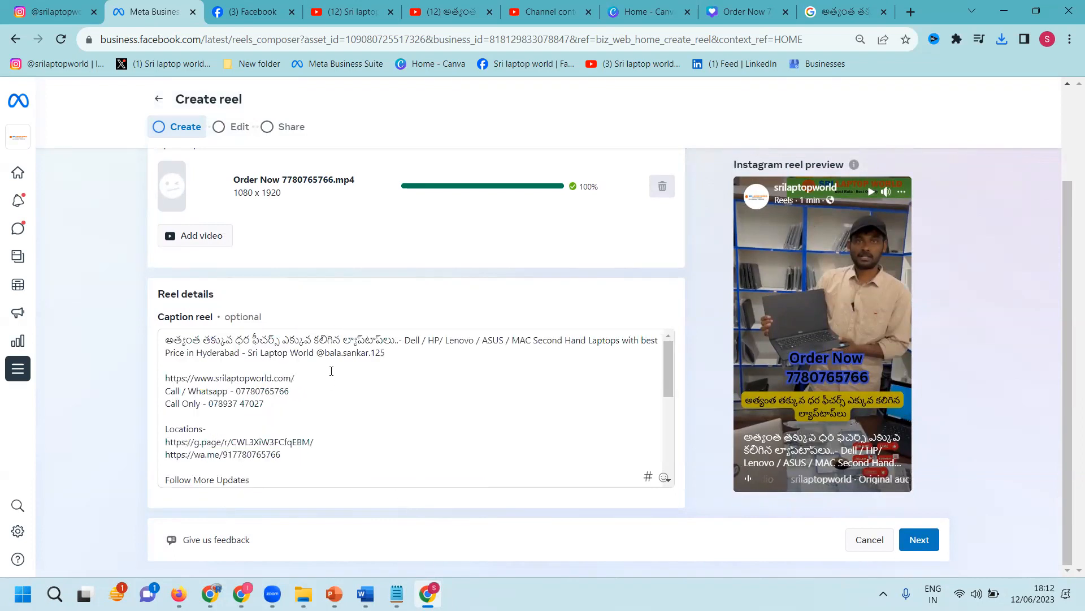
scroll(168, 310, "up", 2)
left_click(201, 192)
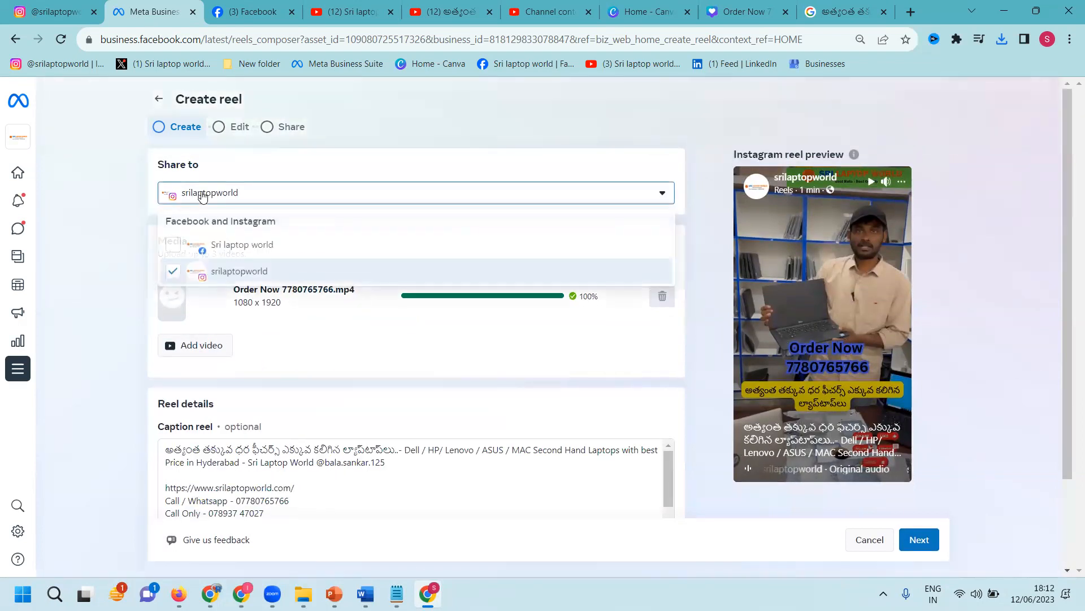
left_click(202, 244)
left_click(113, 268)
scroll(115, 272, "down", 4)
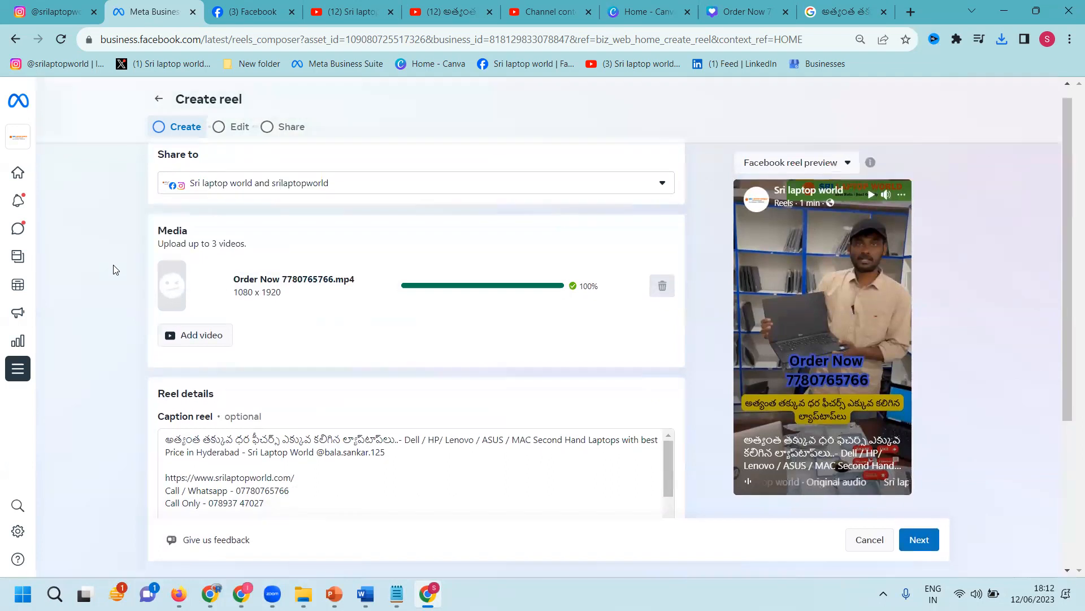
mouse_move(220, 457)
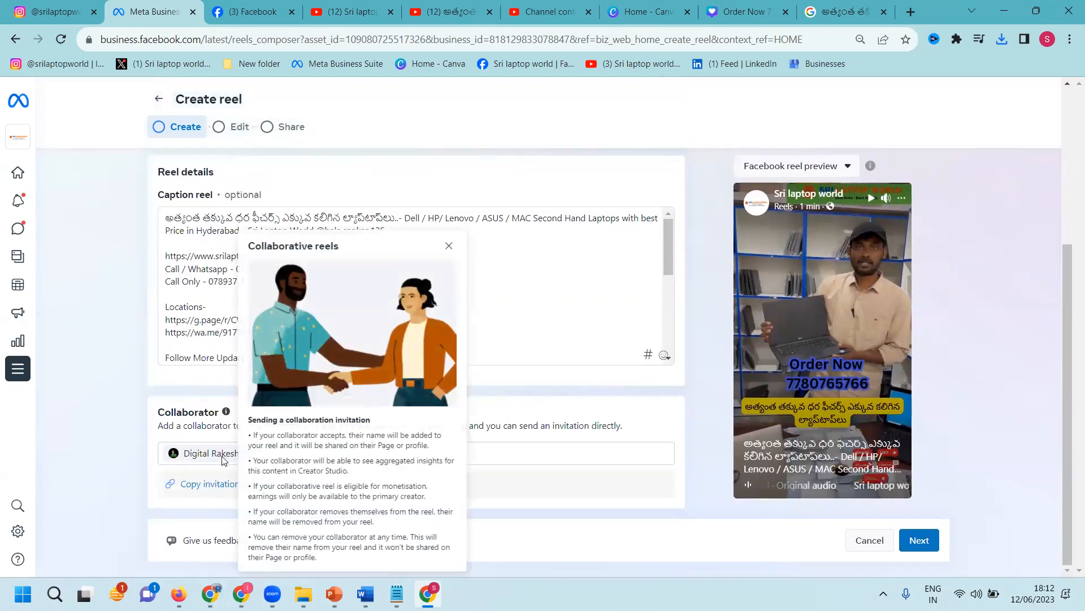
Step: Advance past the Create and Edit steps and share the reel to Facebook and Instagram
left_click(919, 542)
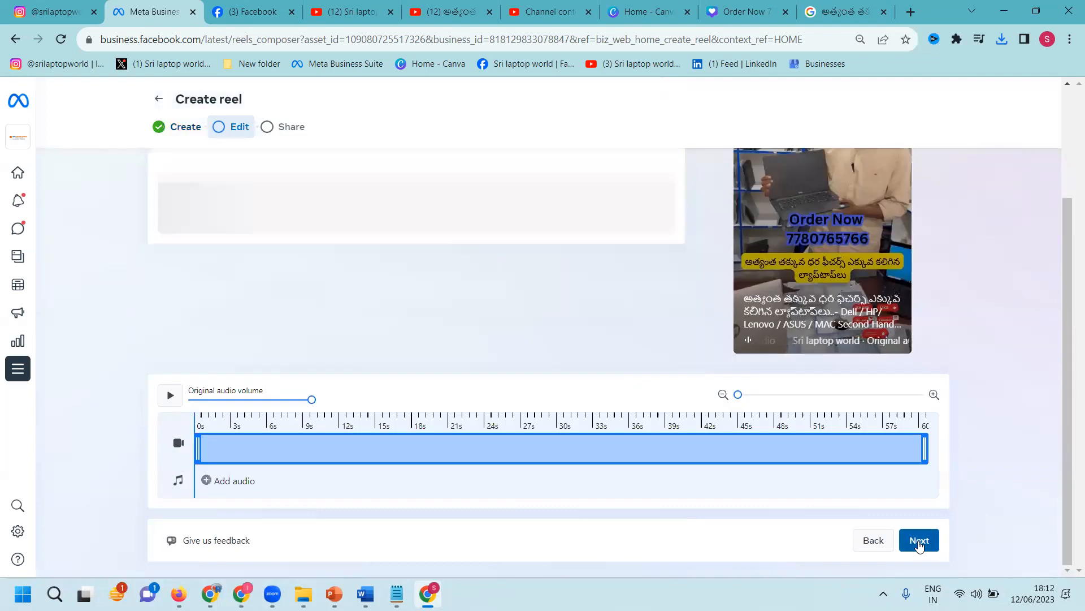
left_click(919, 542)
left_click(918, 541)
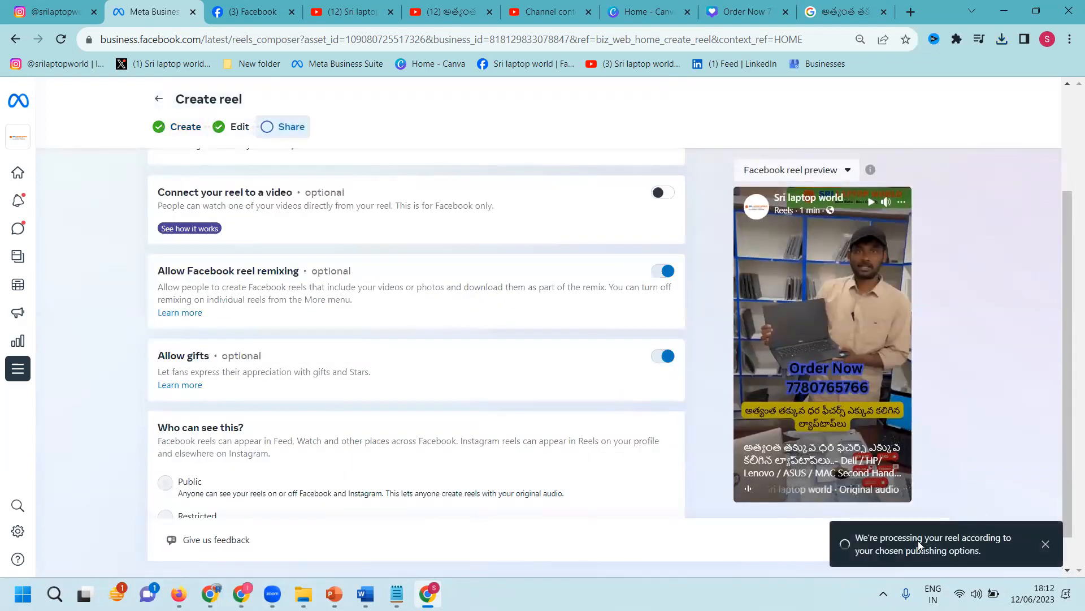